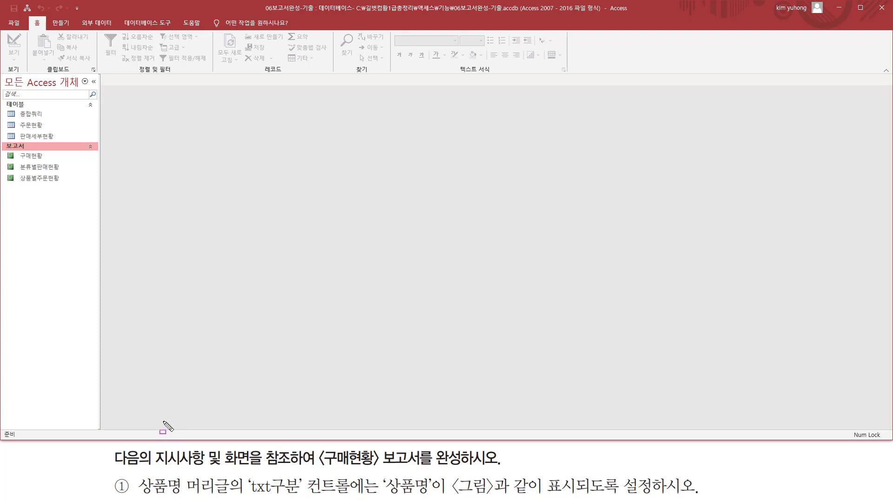
- Open the 구매현황 report from the list of database objects
mouse_move(111, 468)
left_mouse_down()
mouse_move(316, 469)
mouse_move(320, 446)
mouse_move(322, 472)
mouse_move(462, 469)
left_mouse_up()
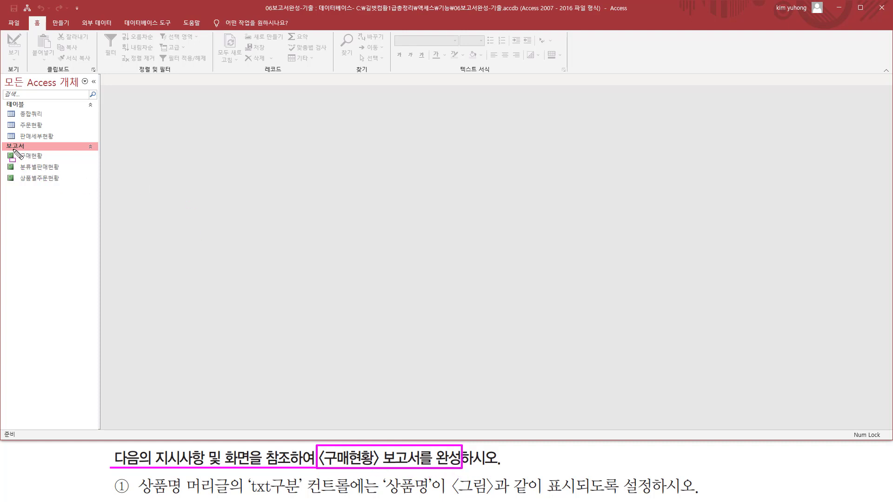
left_click_drag(10, 149, 57, 164)
key("Escape")
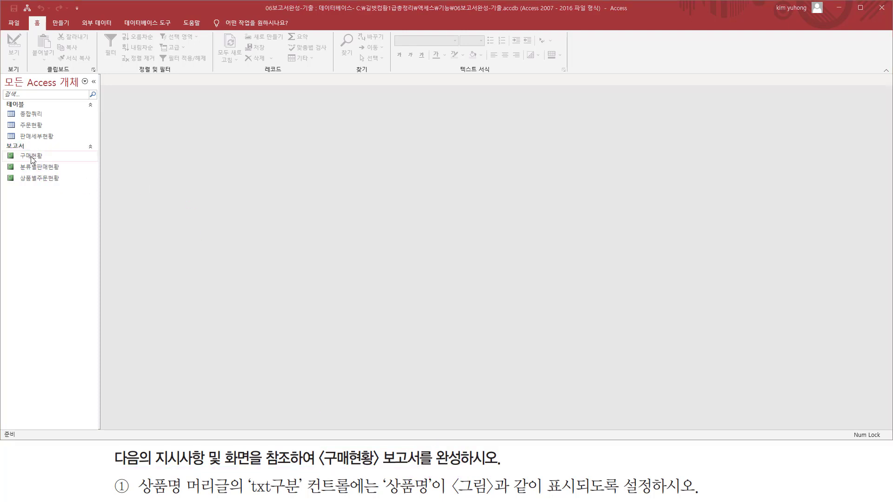
left_click(46, 158)
double_click(45, 156)
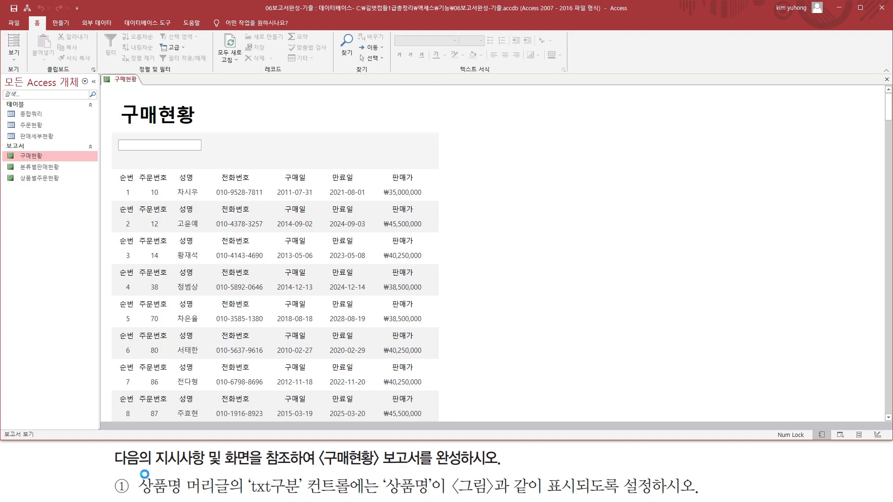
mouse_move(137, 473)
left_mouse_down()
mouse_move(203, 499)
mouse_move(705, 499)
left_mouse_up()
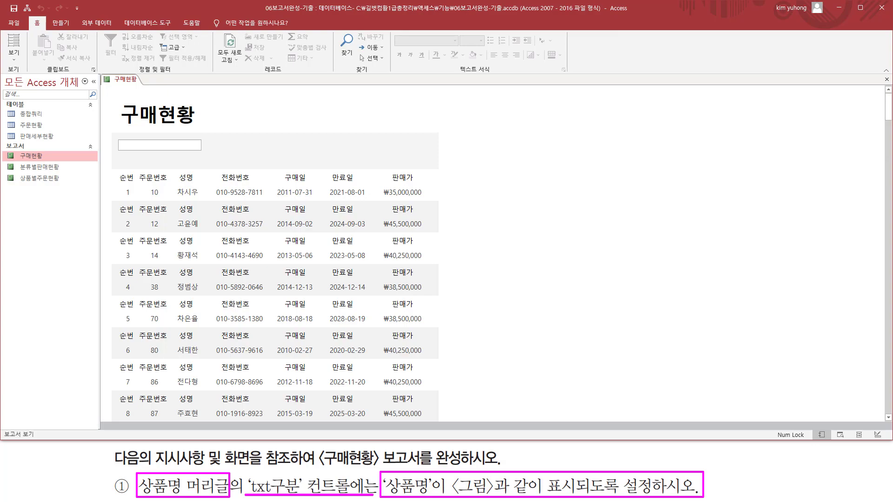
key("Escape")
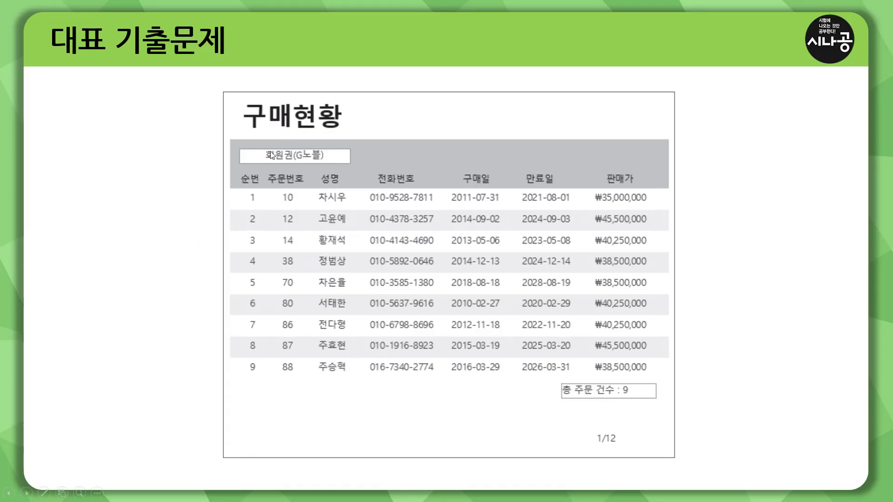
mouse_move(237, 144)
left_mouse_down()
mouse_move(241, 163)
mouse_move(356, 166)
left_mouse_up()
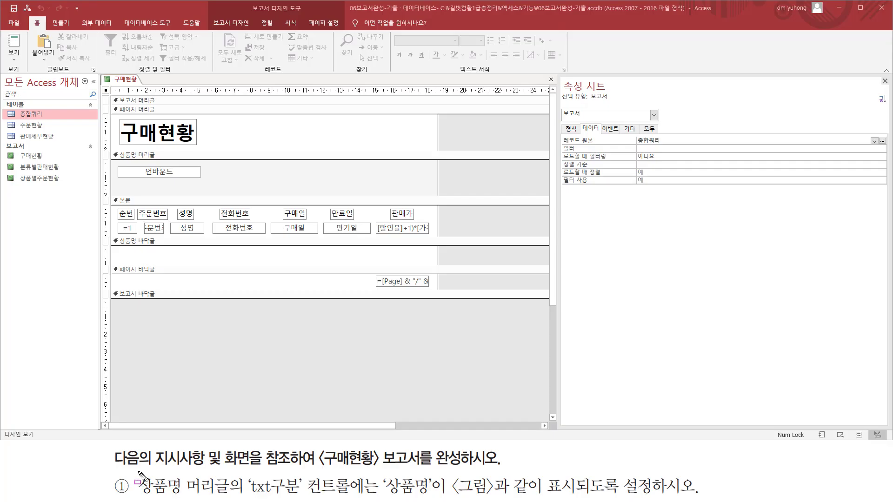
left_click_drag(138, 472, 231, 498)
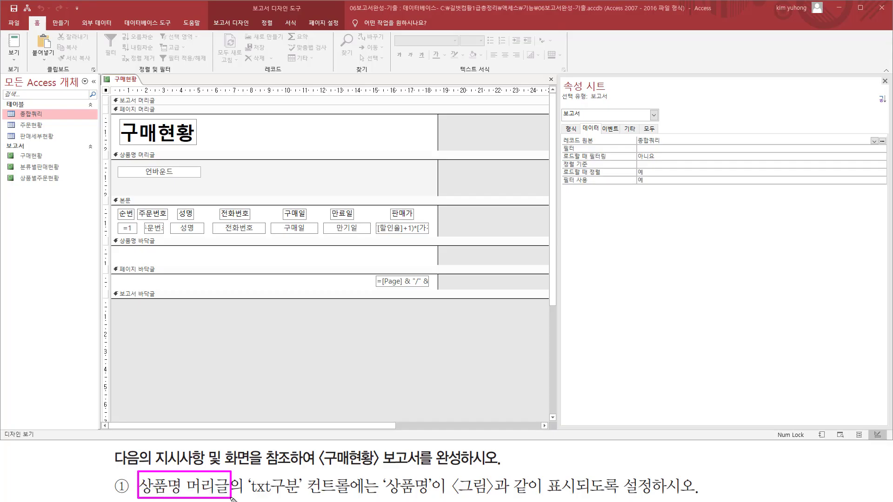
mouse_move(111, 146)
left_mouse_down()
mouse_move(135, 181)
mouse_move(446, 198)
left_mouse_up()
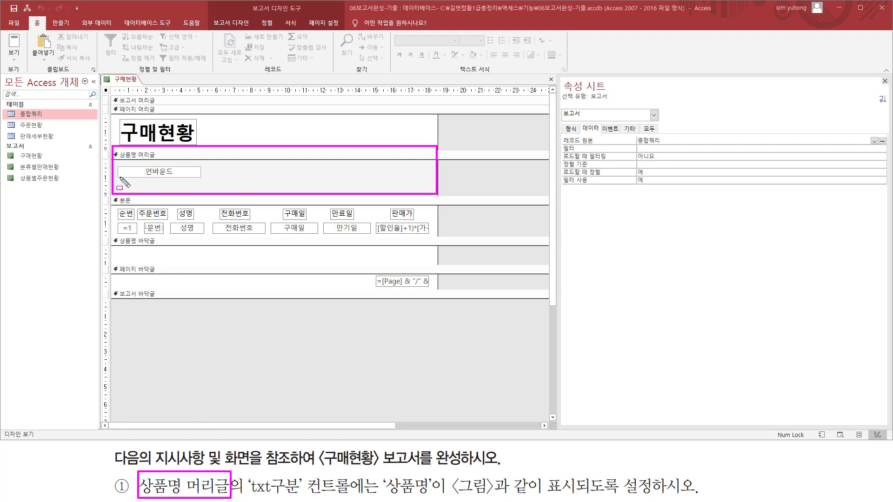
mouse_move(119, 176)
left_mouse_down()
mouse_move(211, 176)
mouse_move(200, 164)
left_mouse_up()
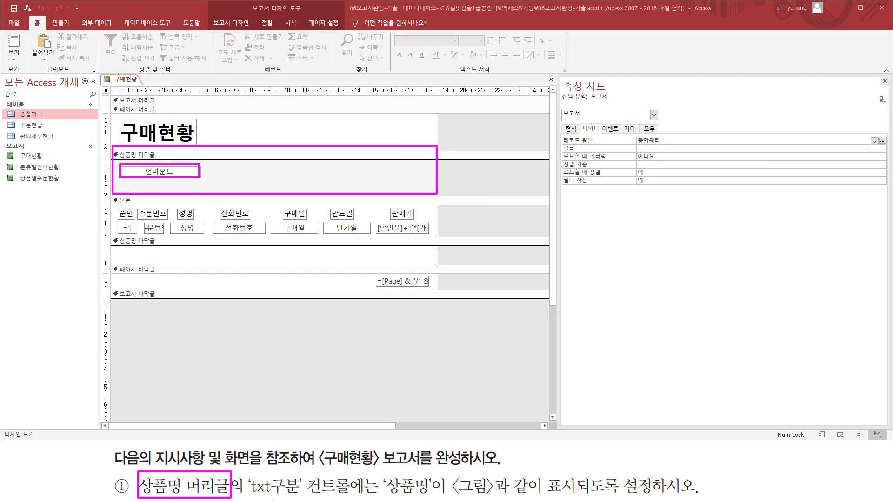
left_click_drag(246, 494, 300, 495)
key("Escape")
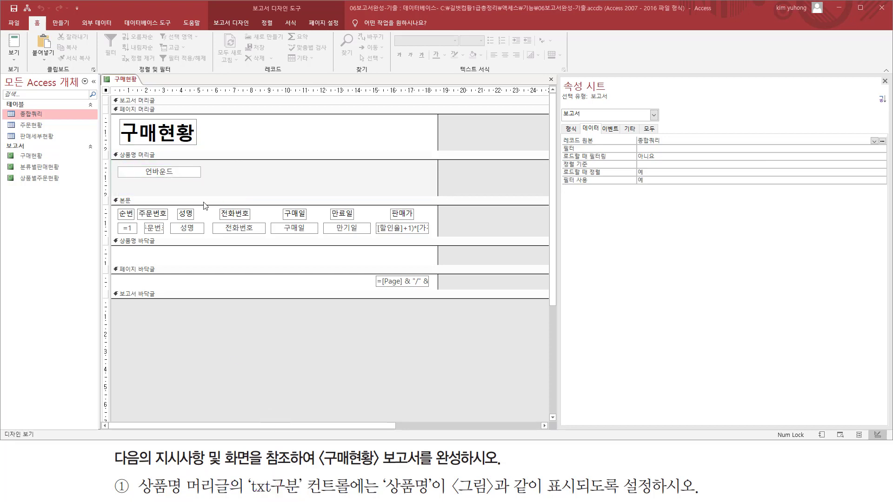
- Set the control source of the txt구분 text box in the 상품명 header to ="회원권(" & [상품명] & ")"
left_click(182, 175)
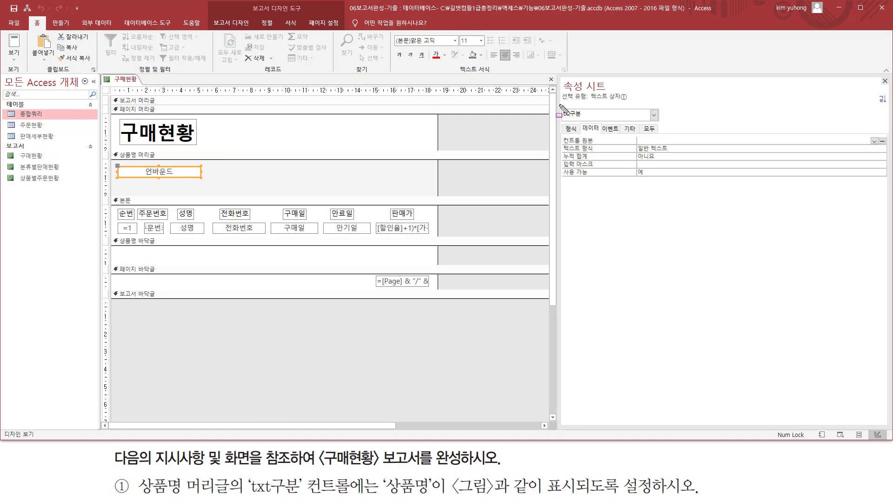
left_click_drag(560, 104, 593, 123)
left_click_drag(451, 495, 656, 495)
key("e")
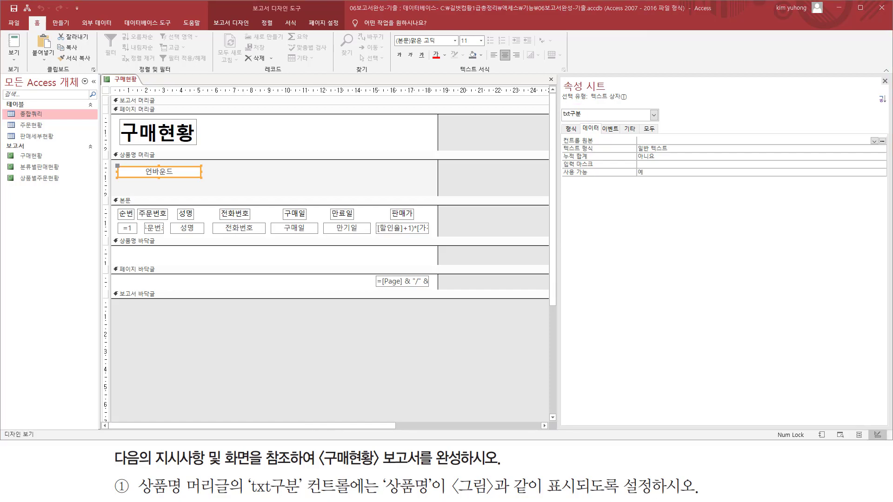
key("Right")
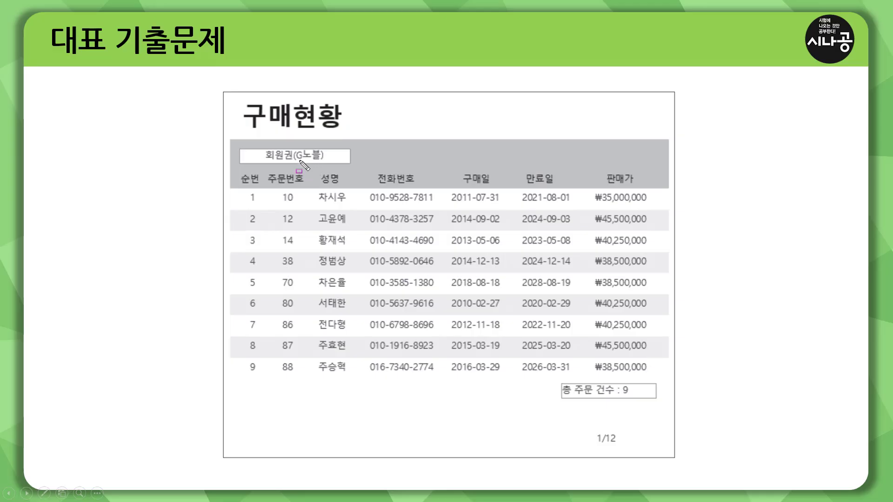
left_click_drag(299, 159, 318, 160)
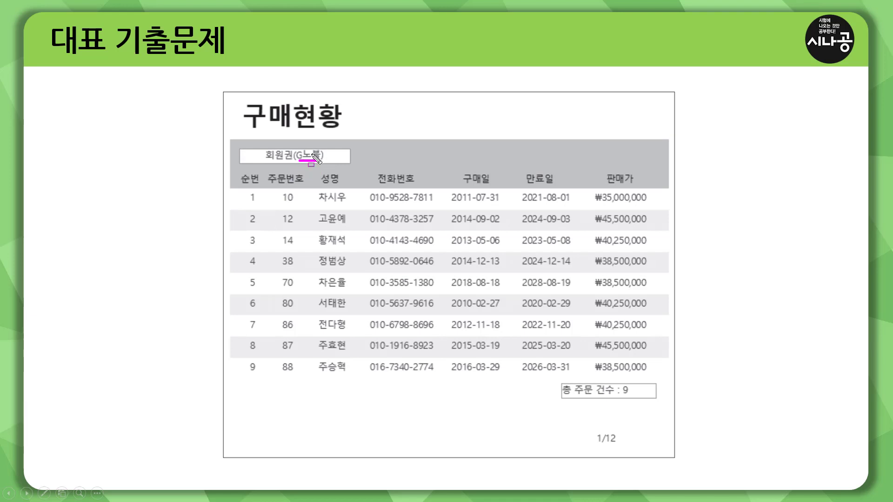
mouse_move(263, 142)
left_mouse_down()
mouse_move(262, 153)
mouse_move(298, 164)
mouse_move(298, 142)
mouse_move(329, 154)
mouse_move(327, 163)
left_mouse_up()
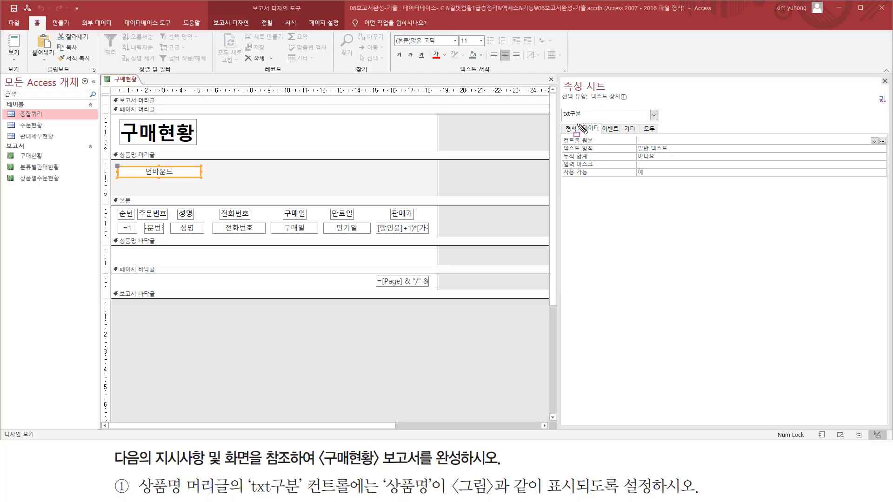
mouse_move(580, 123)
left_mouse_down()
mouse_move(602, 134)
mouse_move(581, 145)
mouse_move(756, 146)
left_mouse_up()
key("Escape")
left_click(656, 141)
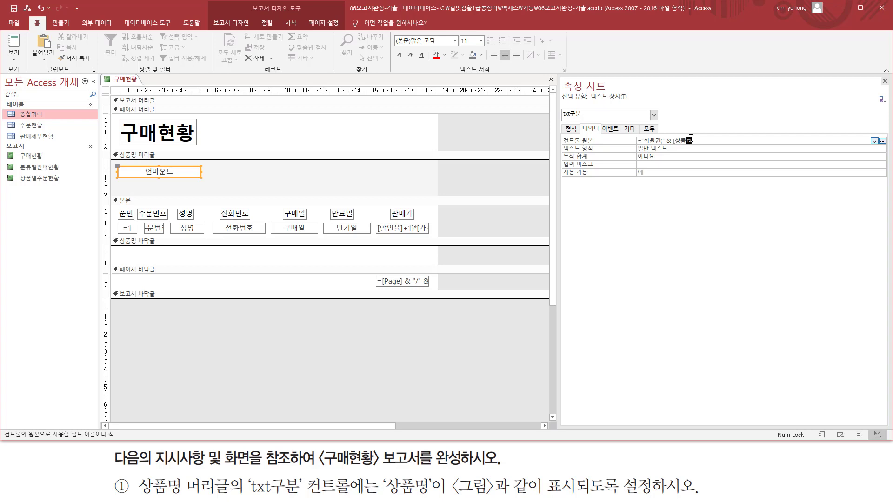
type("]")
key("BackSpace")
type("] & \"")
key("Return")
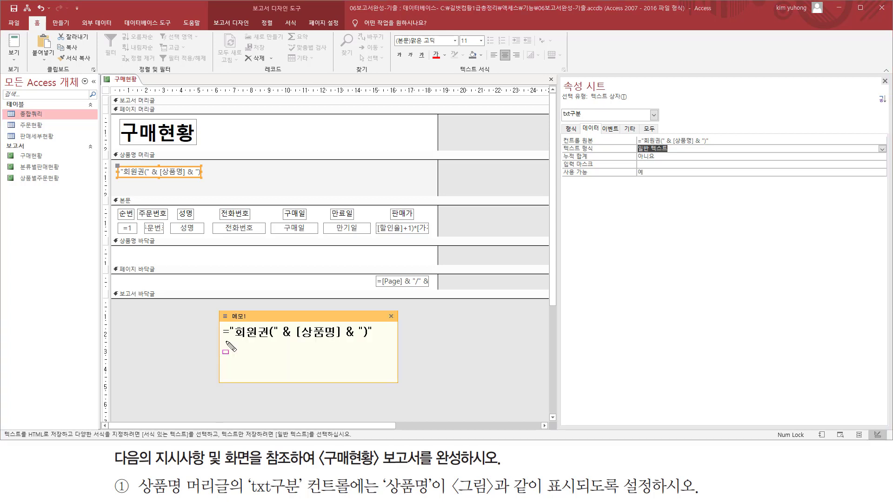
left_click_drag(222, 347, 384, 347)
left_click_drag(297, 339, 339, 340)
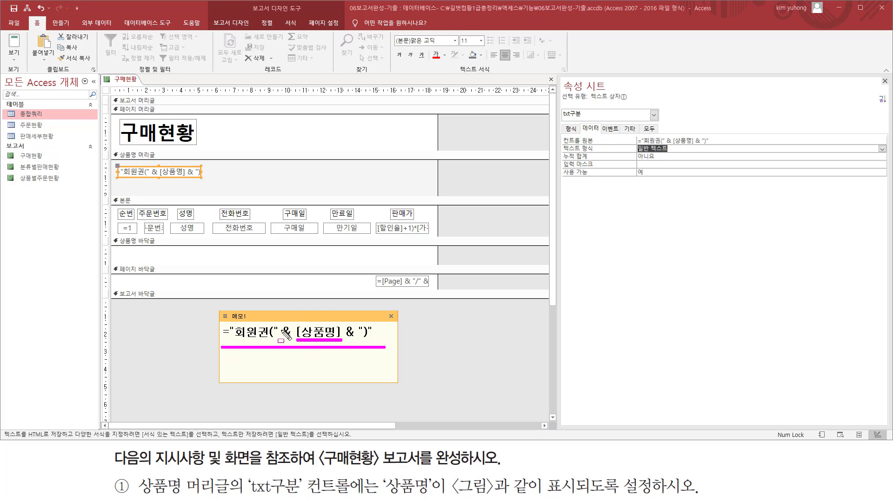
left_click_drag(231, 341, 276, 341)
left_click_drag(359, 341, 372, 341)
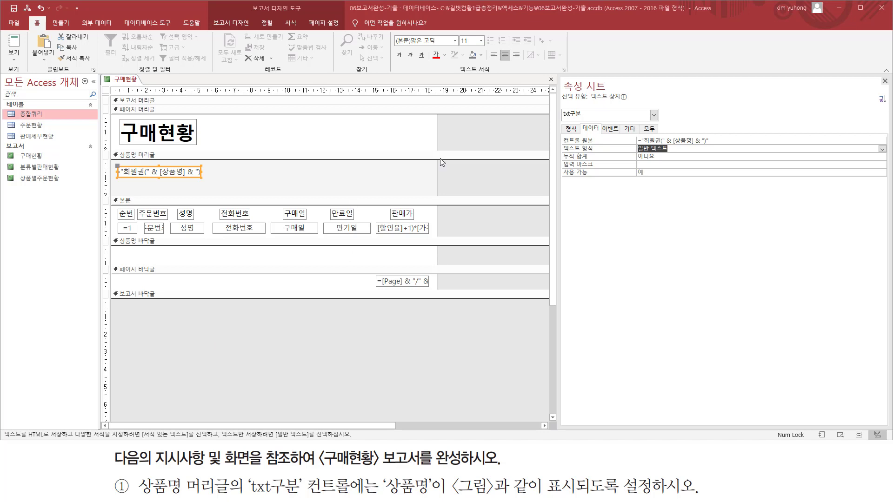
- Close the property sheet and check the txt구분 text in the report's print preview, returning to design view
left_click(884, 82)
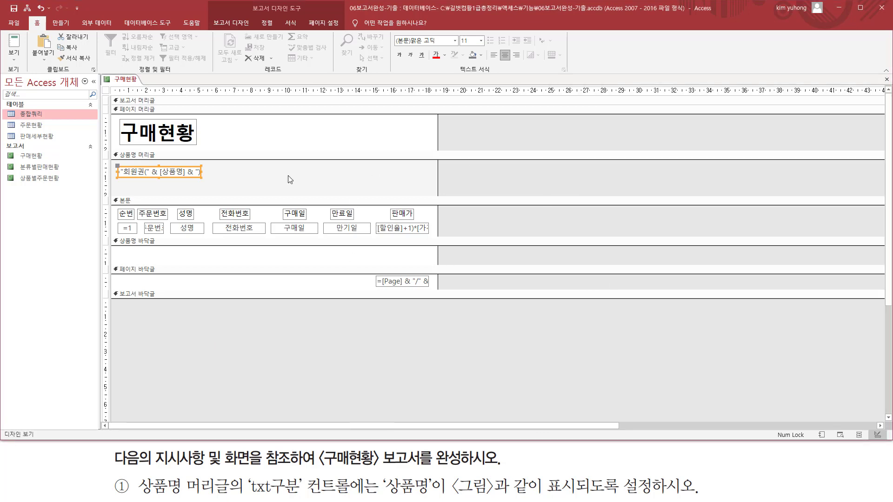
left_click(18, 59)
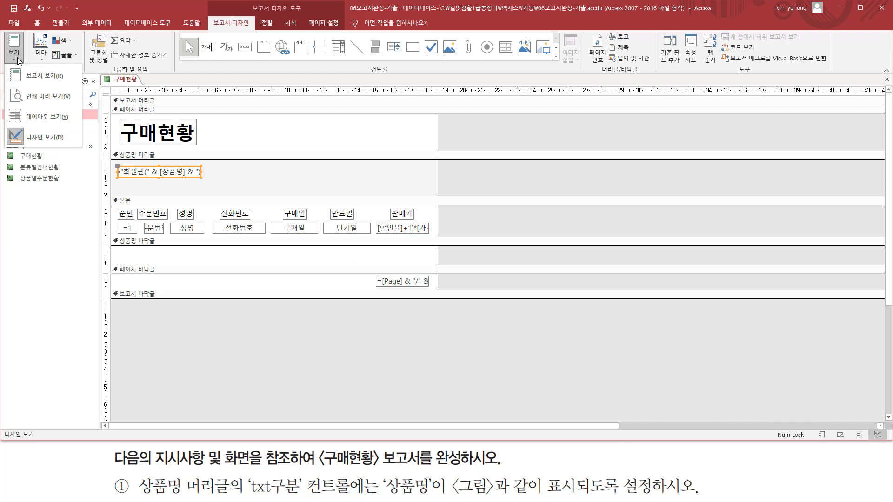
left_click(35, 96)
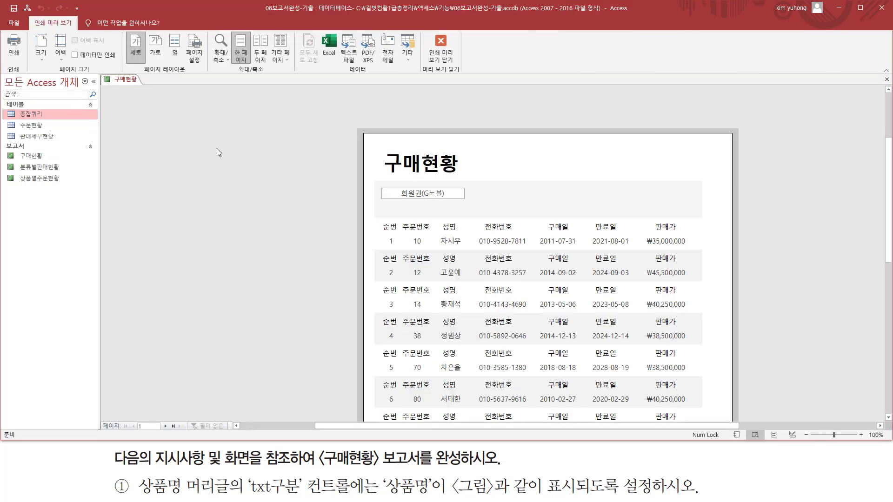
mouse_move(391, 181)
left_mouse_down()
mouse_move(401, 192)
mouse_move(455, 204)
left_mouse_up()
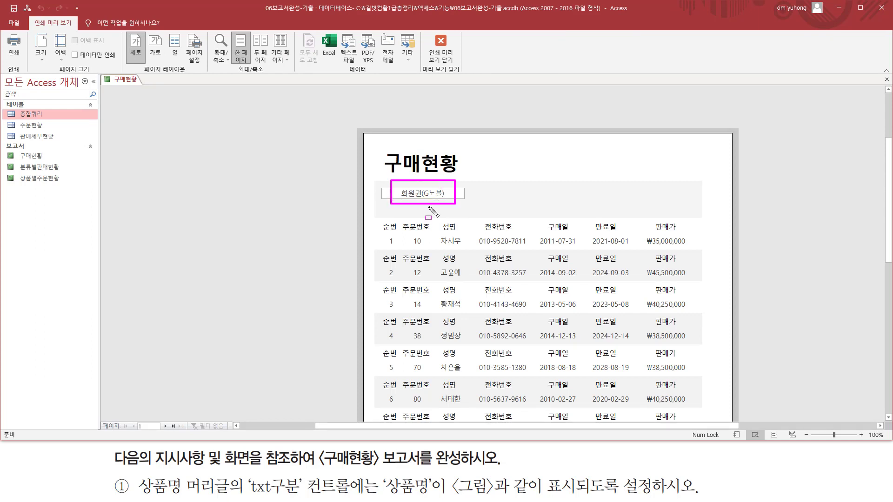
key("Escape")
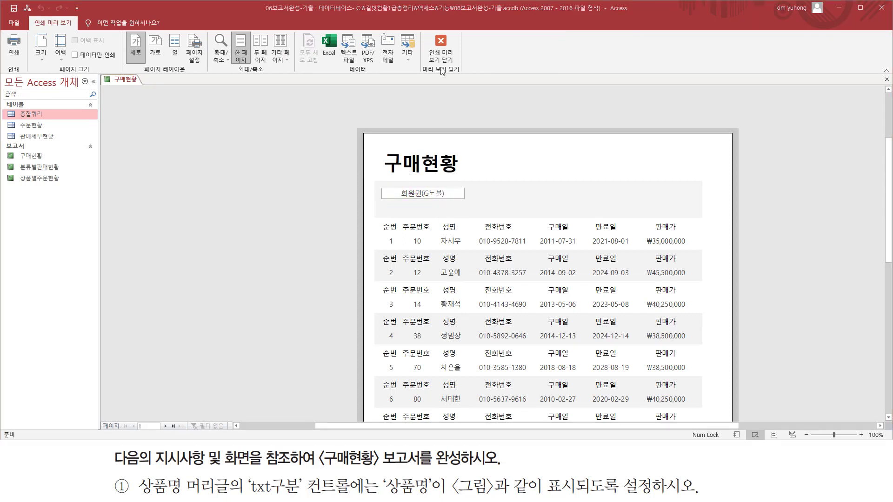
left_click(436, 49)
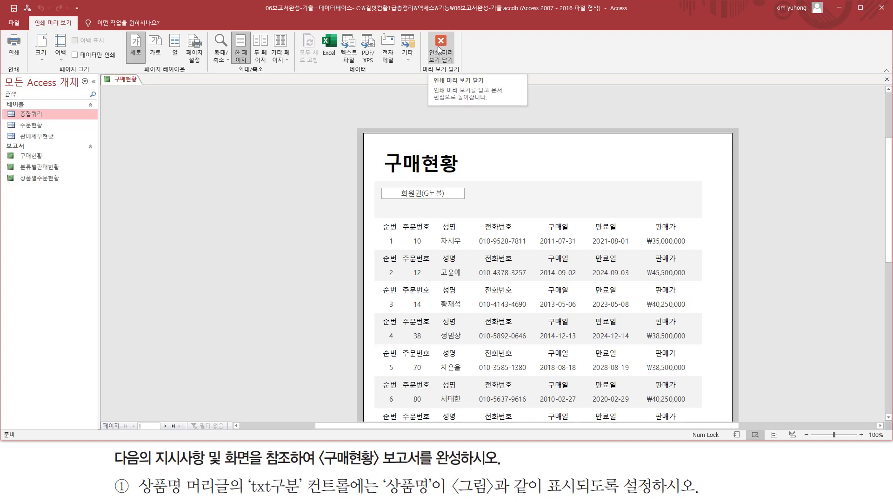
left_click(440, 49)
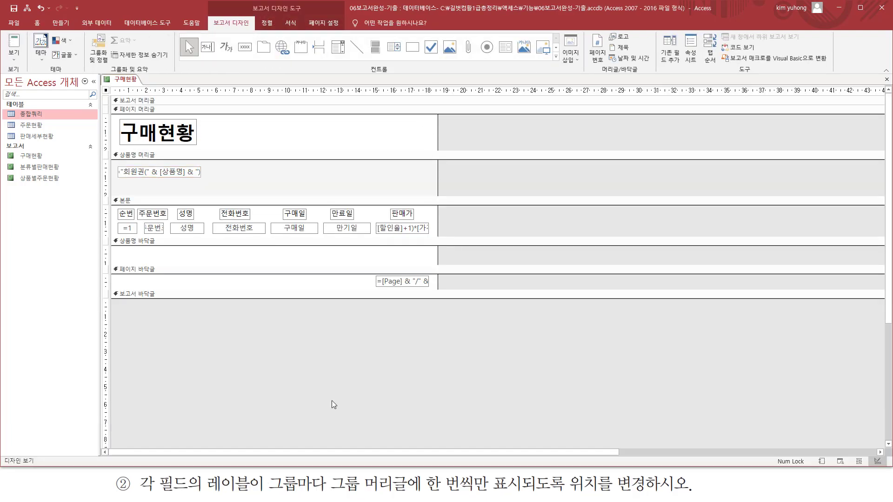
key("ctrl+2")
mouse_move(131, 492)
left_mouse_down()
mouse_move(218, 482)
mouse_move(264, 493)
mouse_move(657, 491)
left_mouse_up()
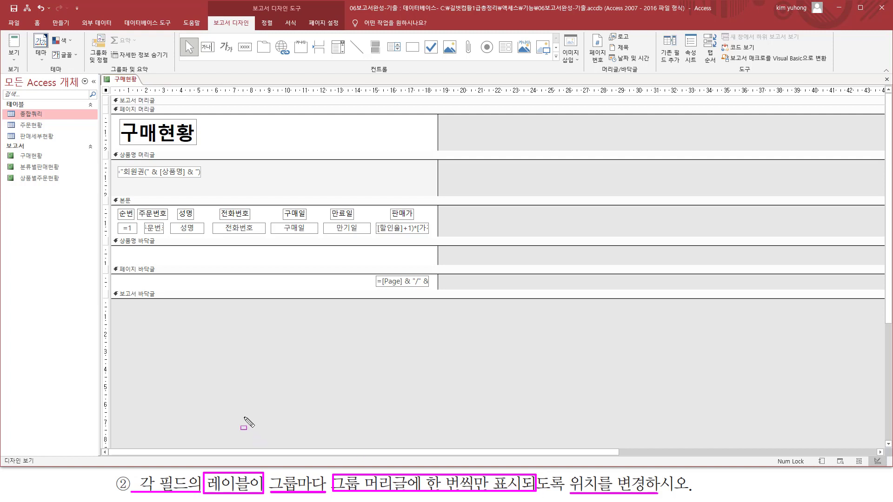
key("Escape")
- Examine how the field labels are laid out across the records in print preview, and close the preview
left_click(16, 59)
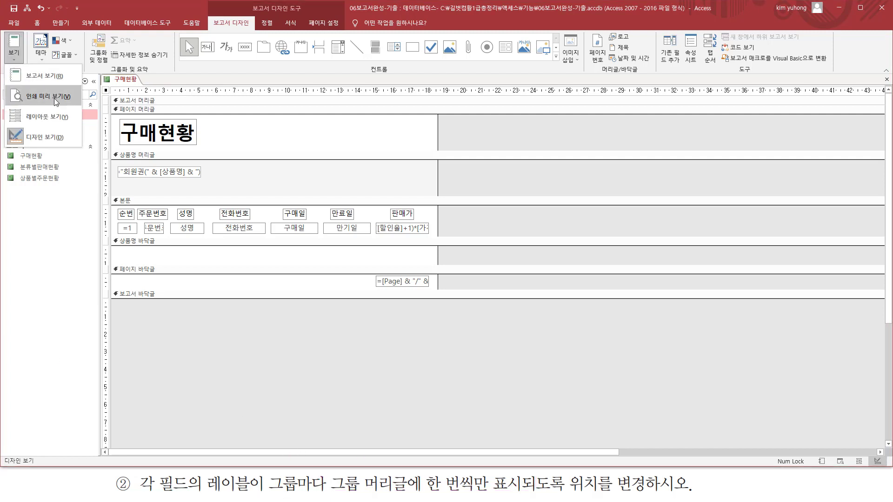
left_click(53, 99)
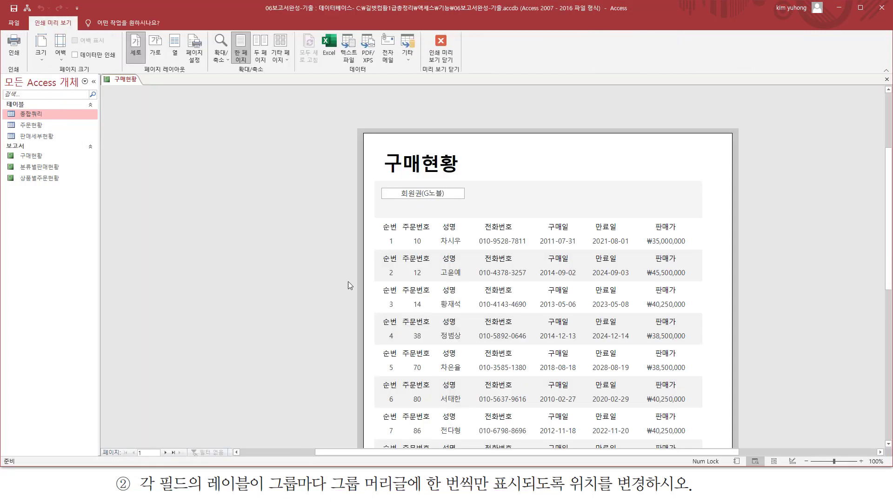
left_click(467, 266)
left_click(480, 249)
left_click_drag(339, 124, 655, 123)
left_click_drag(331, 99, 659, 115)
mouse_move(335, 135)
left_mouse_down()
mouse_move(630, 169)
mouse_move(655, 160)
left_mouse_up()
left_click_drag(335, 167, 667, 199)
mouse_move(132, 493)
left_mouse_down()
mouse_move(199, 495)
mouse_move(255, 476)
mouse_move(133, 493)
left_mouse_up()
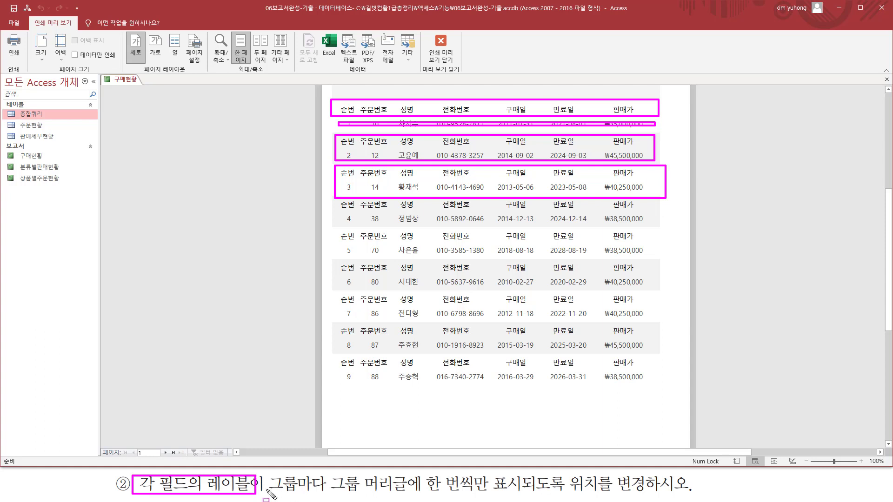
left_click_drag(267, 489, 428, 488)
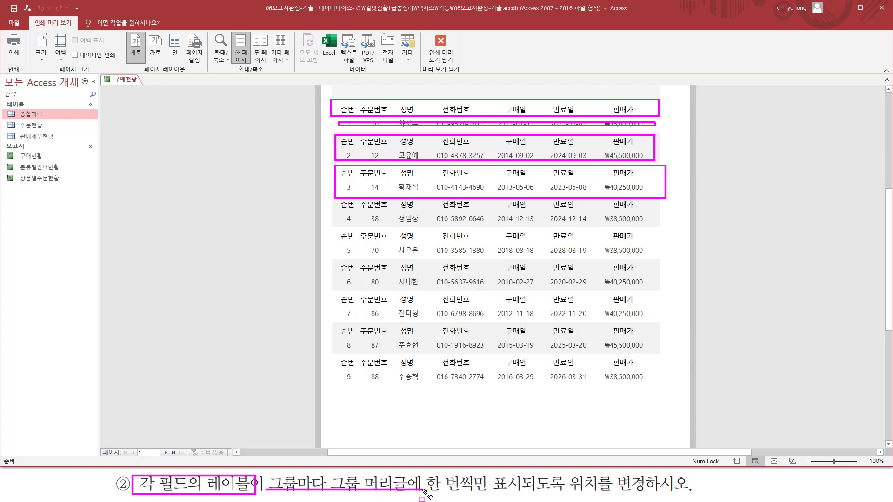
mouse_move(565, 472)
left_mouse_down()
mouse_move(587, 489)
mouse_move(688, 492)
left_mouse_up()
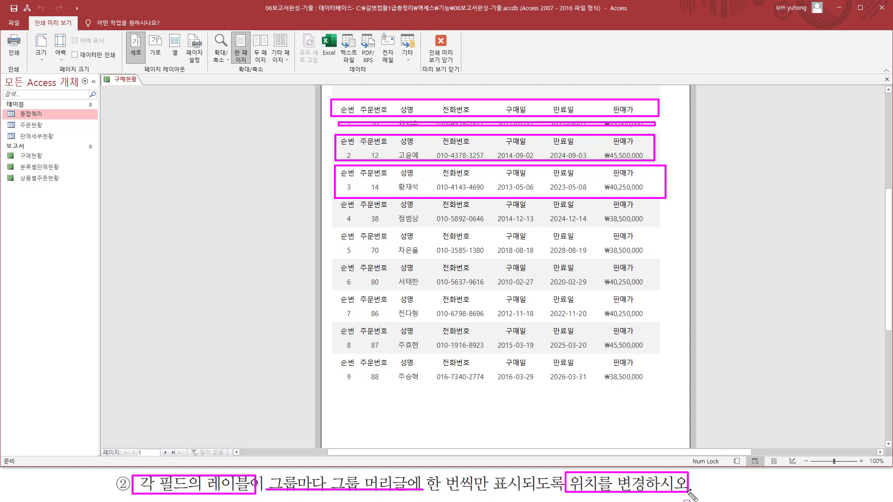
key("Escape")
left_click(440, 47)
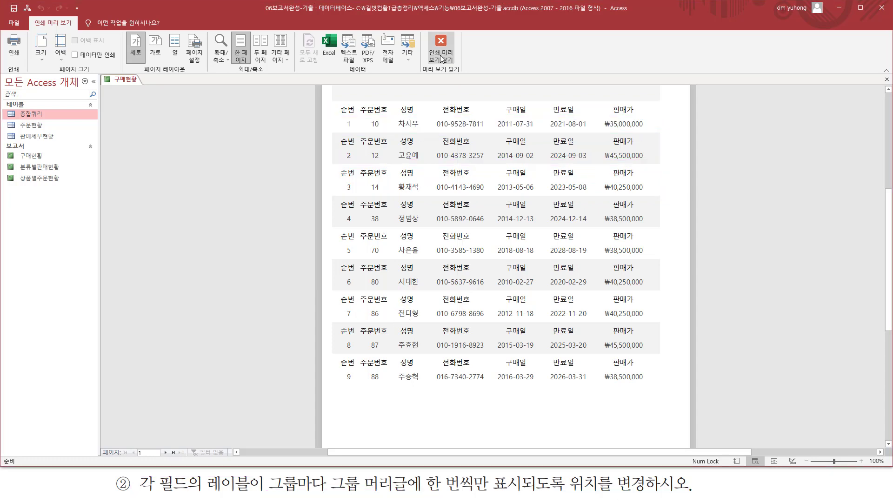
key("ctrl+2")
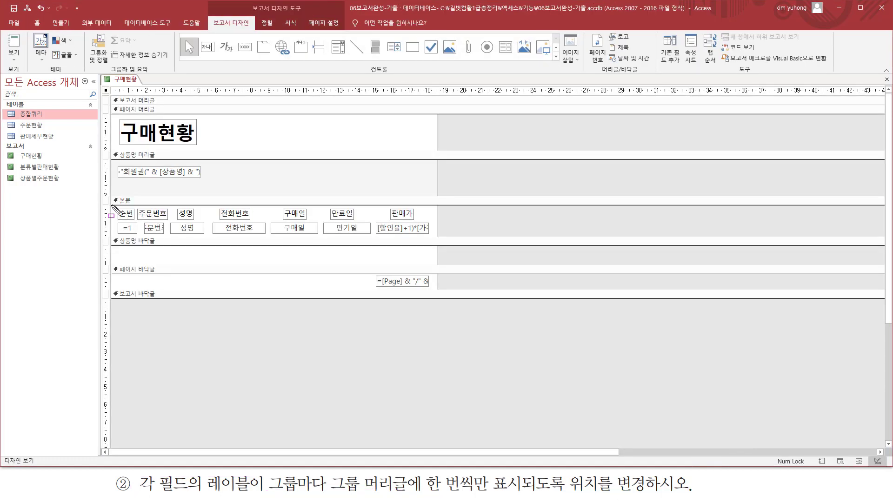
mouse_move(112, 206)
left_mouse_down()
mouse_move(146, 223)
mouse_move(437, 218)
left_mouse_up()
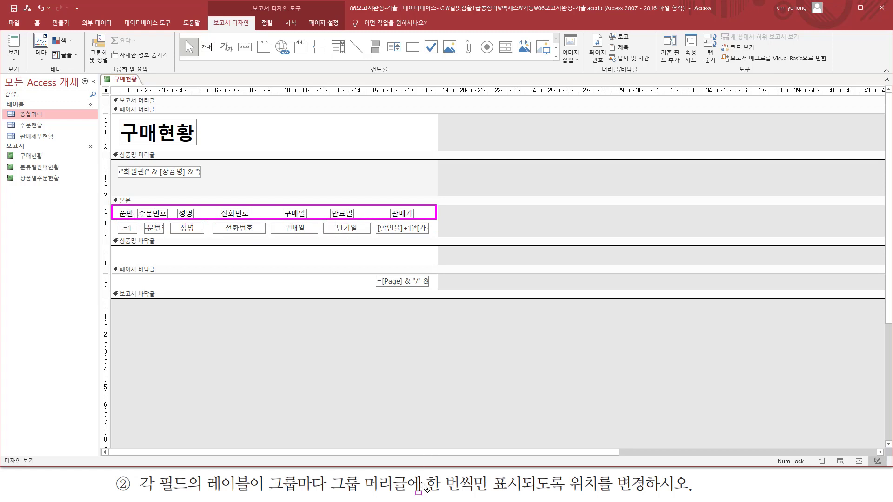
left_click_drag(330, 472, 409, 496)
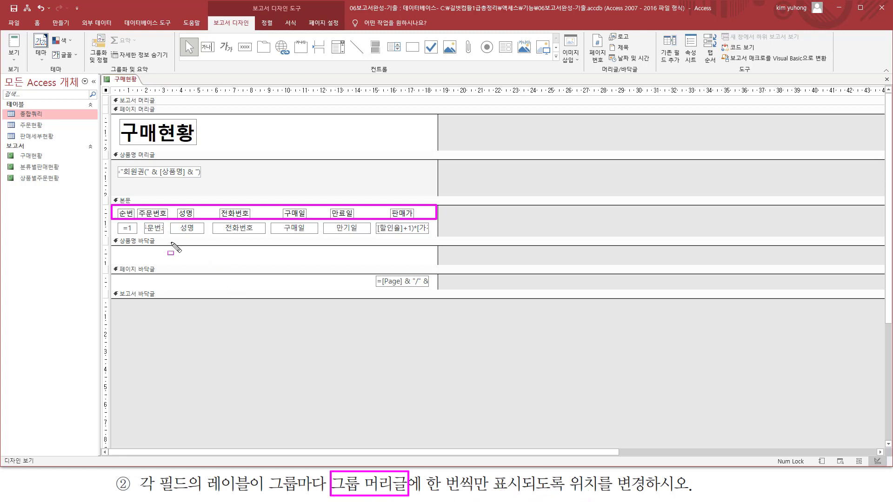
mouse_move(116, 147)
left_mouse_down()
mouse_move(207, 179)
mouse_move(208, 194)
mouse_move(430, 196)
left_mouse_up()
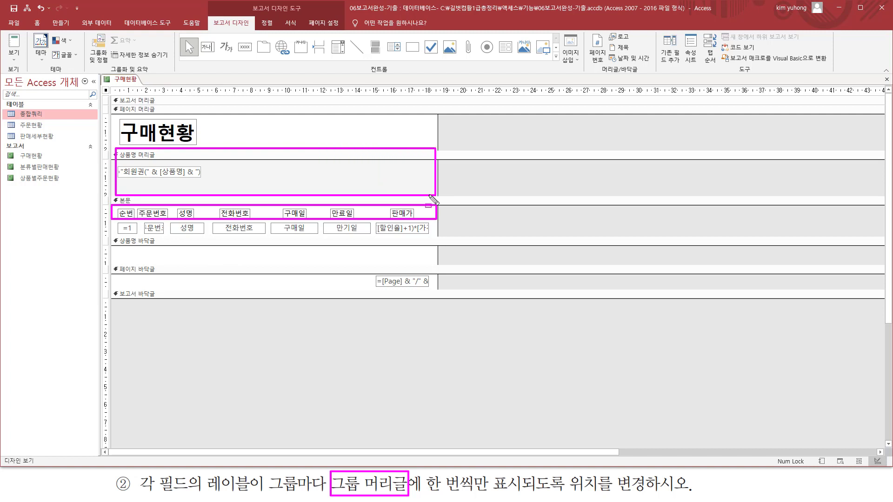
key("Escape")
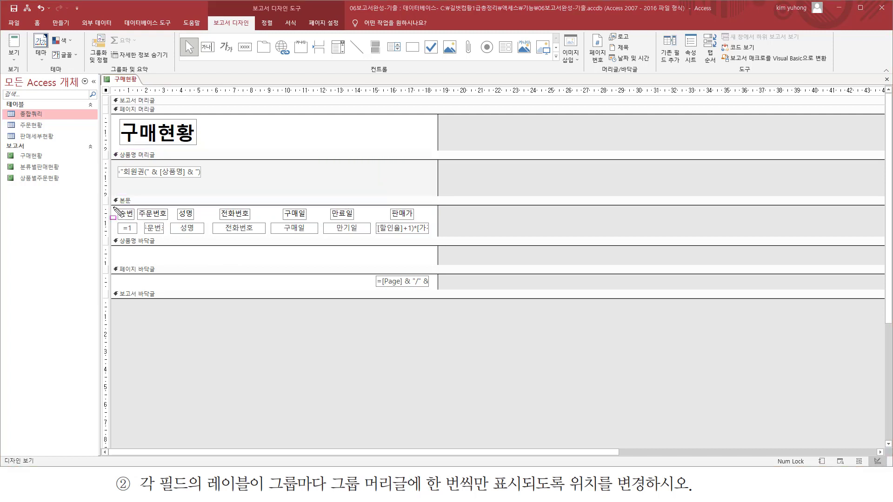
left_click_drag(115, 209, 423, 220)
mouse_move(114, 182)
left_mouse_down()
mouse_move(232, 196)
mouse_move(437, 200)
left_mouse_up()
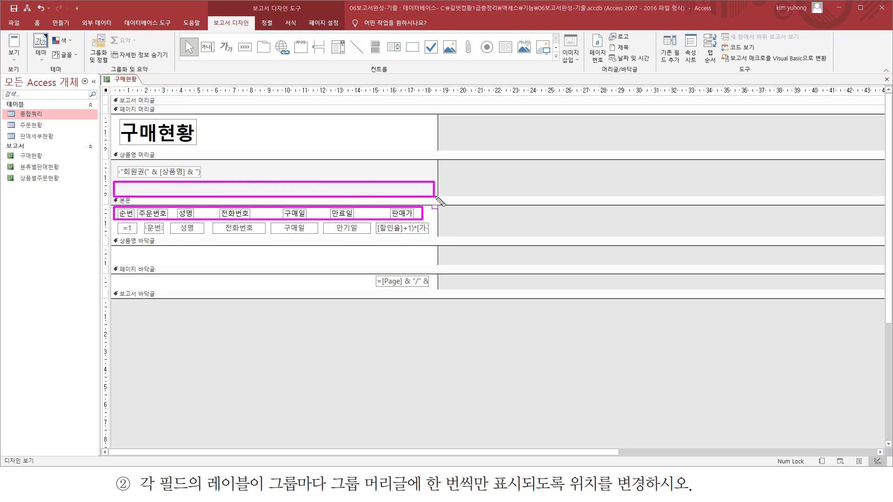
key("e")
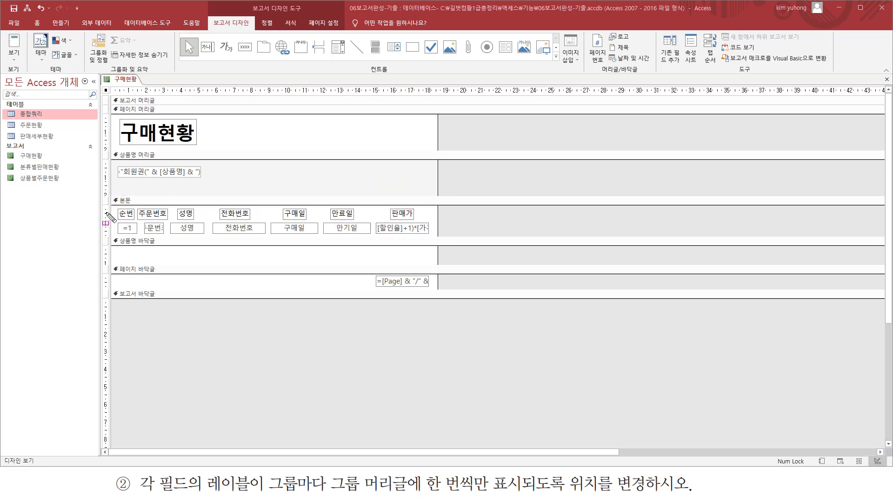
left_click_drag(113, 215, 434, 215)
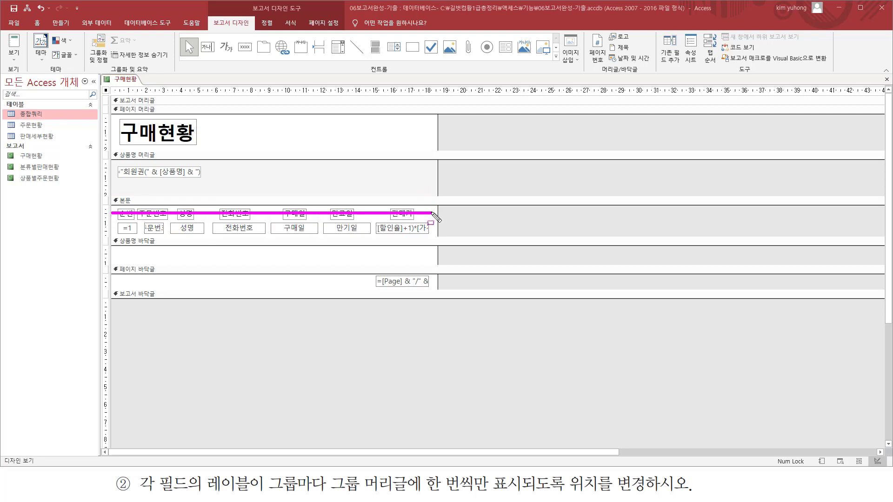
key("Escape")
- Move all seven field labels from the detail section into the 상품명 header, directly below the txt구분 text box
left_click(107, 216)
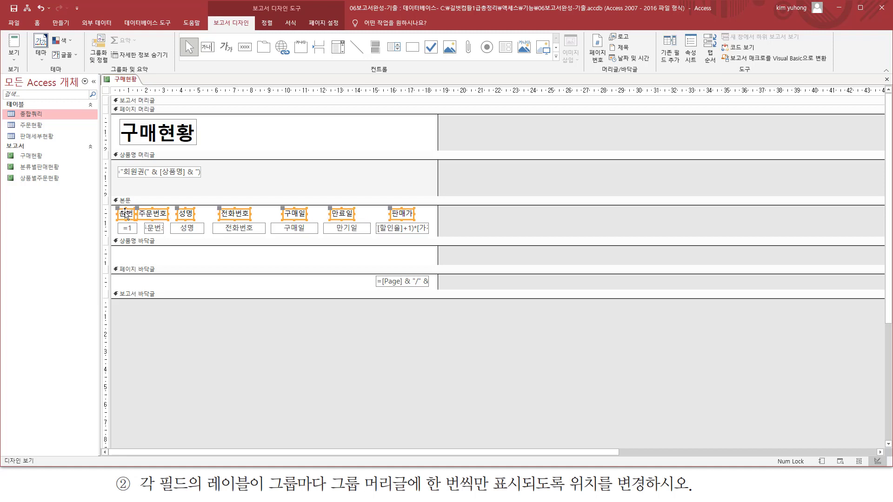
mouse_move(126, 214)
left_mouse_down()
mouse_move(124, 186)
mouse_move(184, 220)
mouse_move(435, 217)
left_mouse_up()
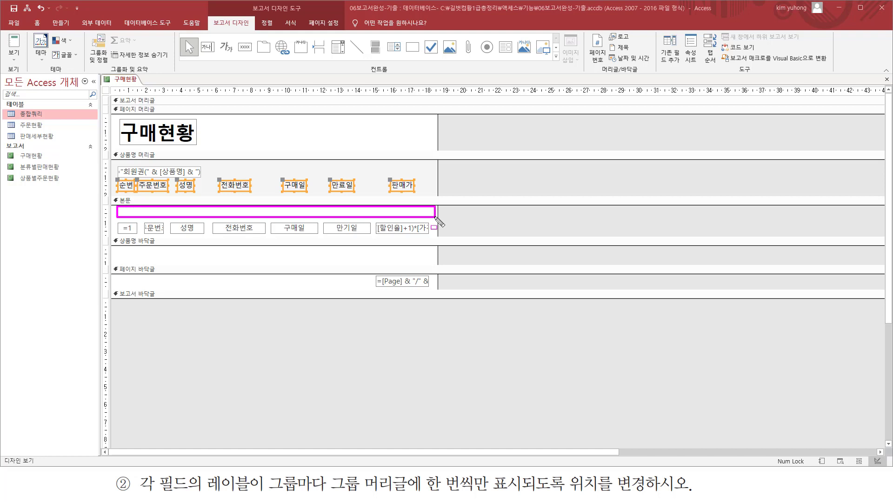
left_click_drag(113, 223, 434, 235)
key("e")
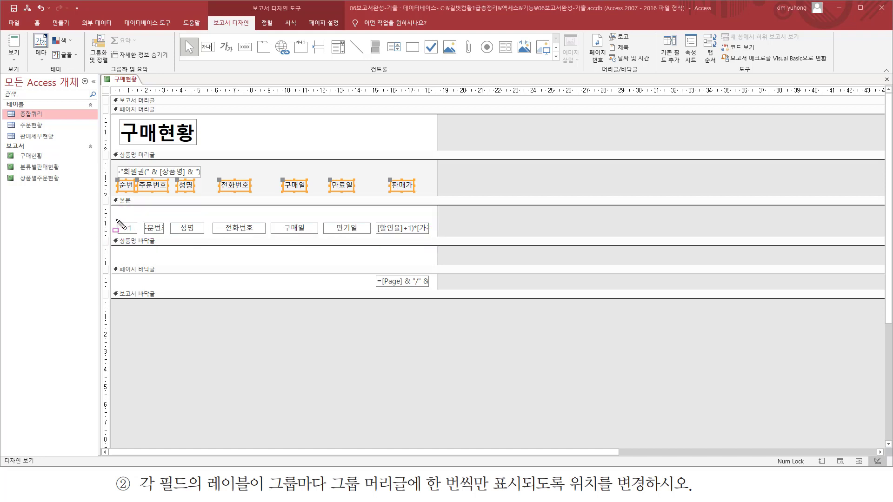
- Move all the text boxes in the detail section up into the space vacated by the labels
left_click_drag(116, 220, 417, 234)
key("Escape")
left_click(106, 229)
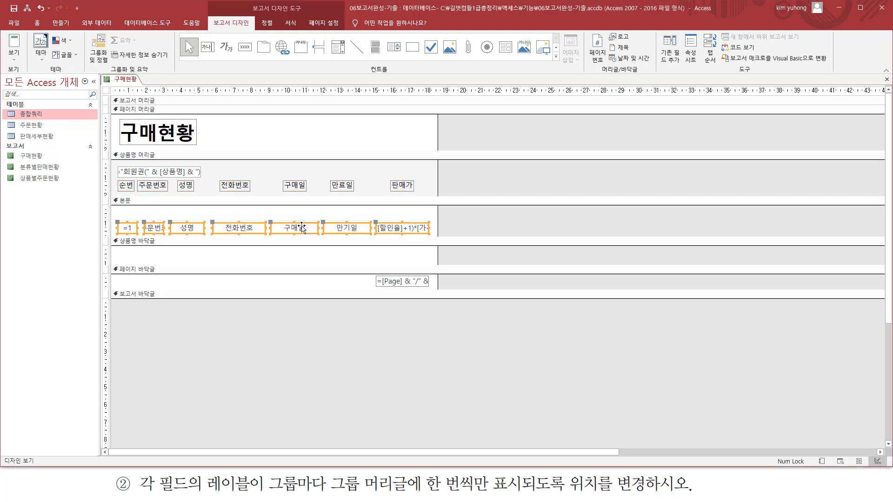
left_click_drag(301, 223, 304, 212)
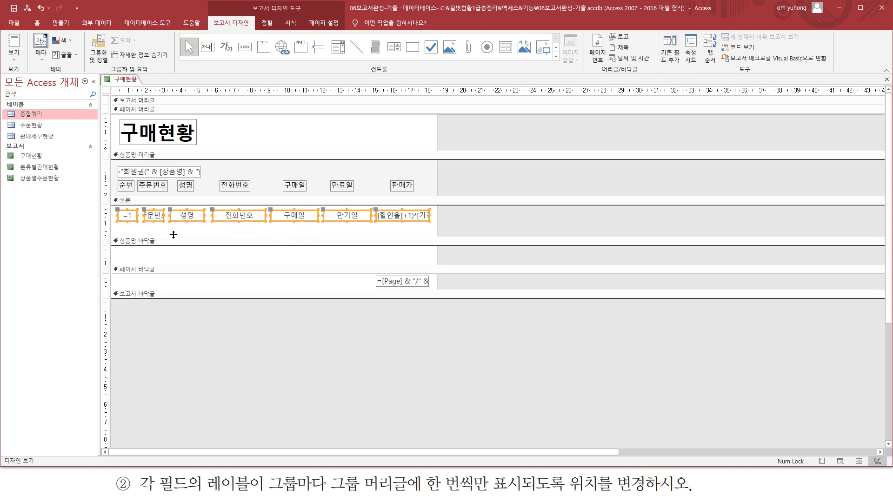
- Shrink the detail section's height so it ends just below its row of text boxes
left_click_drag(113, 226, 449, 239)
left_click(425, 240)
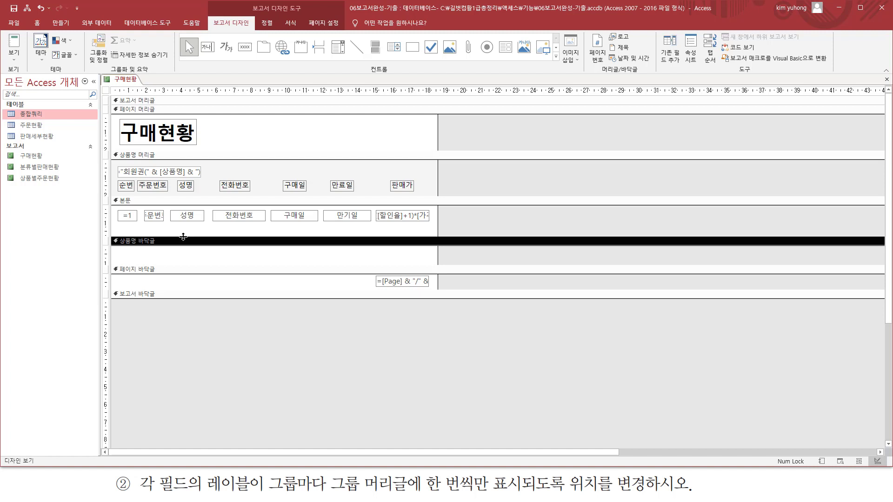
left_click_drag(183, 237, 185, 226)
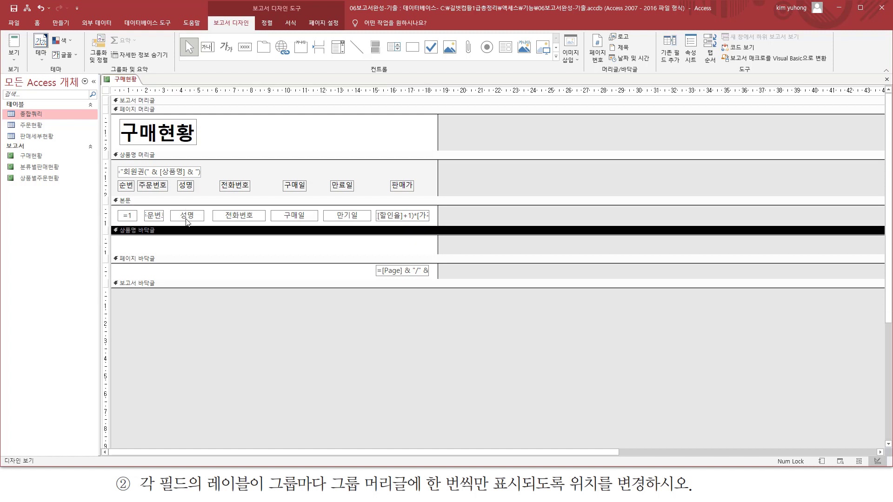
- Check the label placement on the first two pages of the print preview, and return to design view
left_click(13, 52)
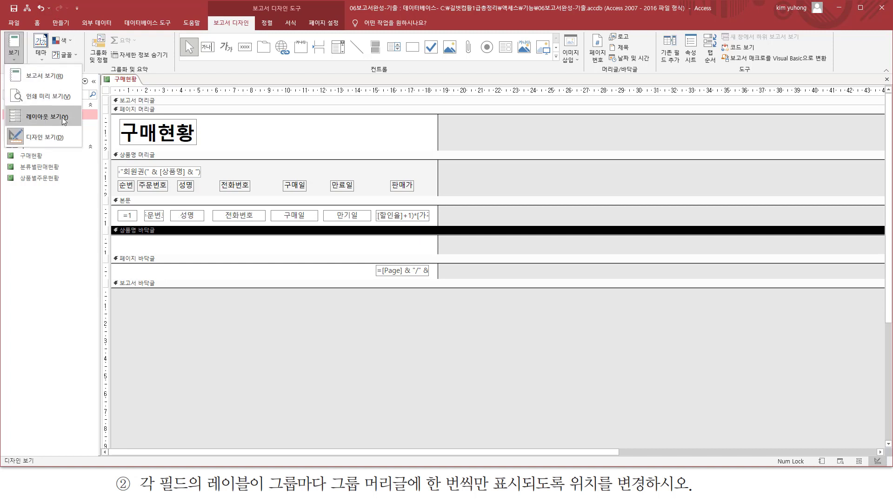
left_click(60, 99)
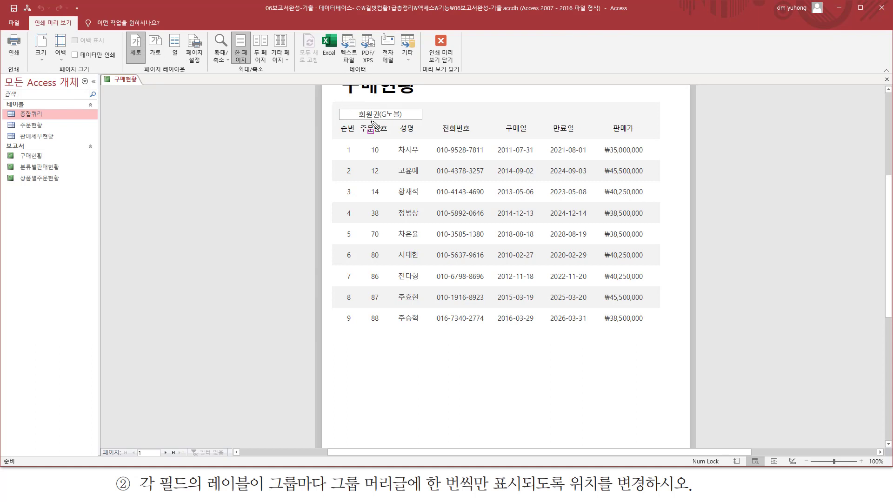
left_click_drag(335, 101, 429, 122)
left_click_drag(333, 122, 453, 131)
left_click_drag(517, 131, 662, 134)
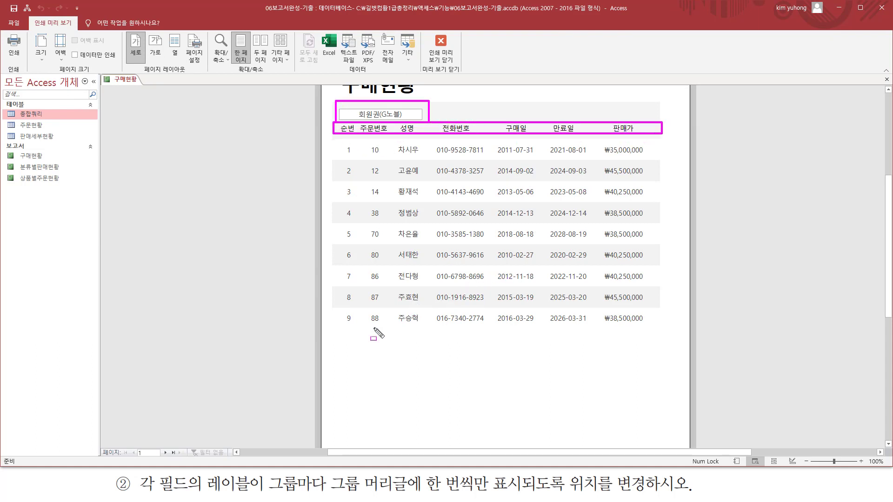
key("Escape")
left_click(165, 452)
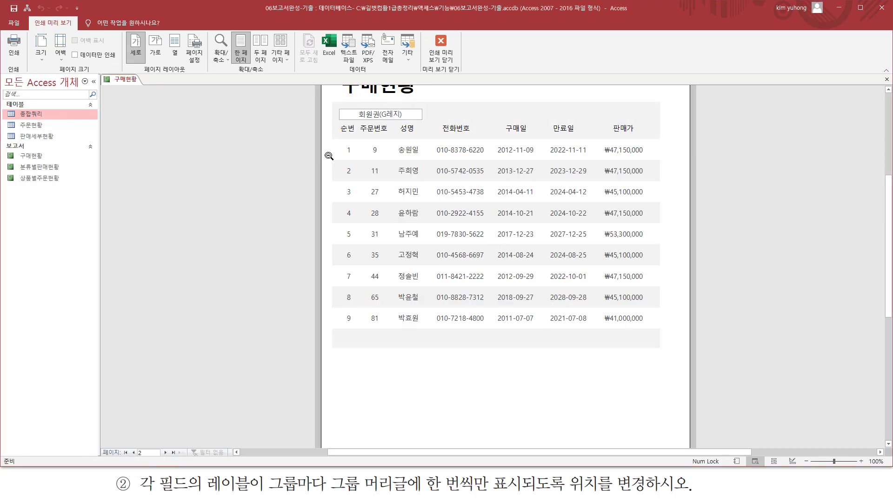
mouse_move(334, 123)
left_mouse_down()
mouse_move(349, 133)
mouse_move(661, 134)
left_mouse_up()
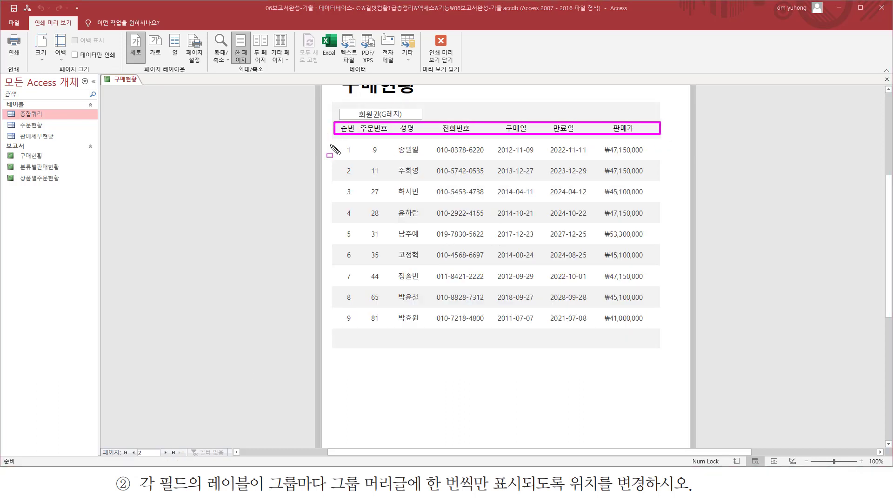
left_click_drag(328, 143, 415, 177)
mouse_move(477, 202)
left_mouse_down()
mouse_move(637, 336)
mouse_move(662, 327)
left_mouse_up()
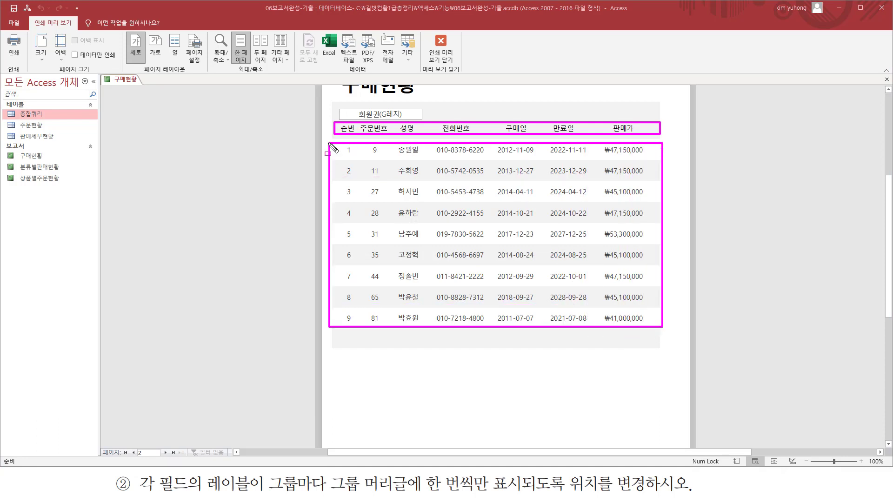
key("Escape")
left_click(440, 46)
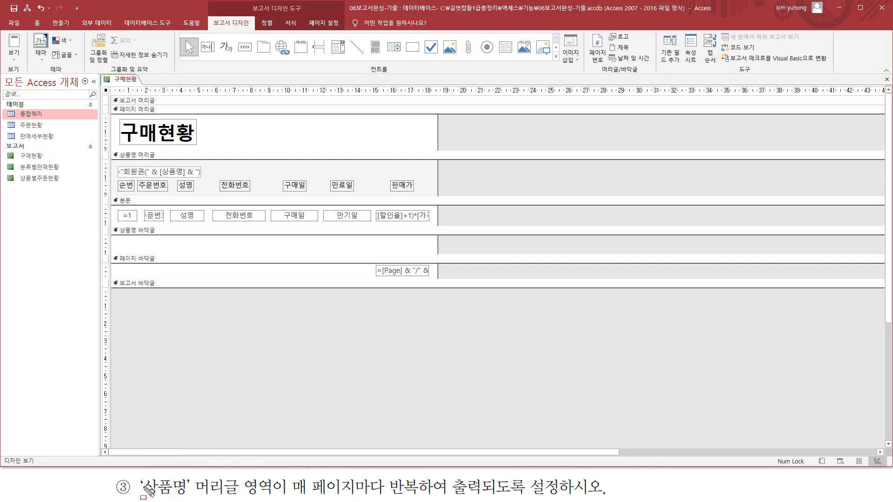
mouse_move(140, 473)
left_mouse_down()
mouse_move(148, 498)
mouse_move(276, 499)
left_mouse_up()
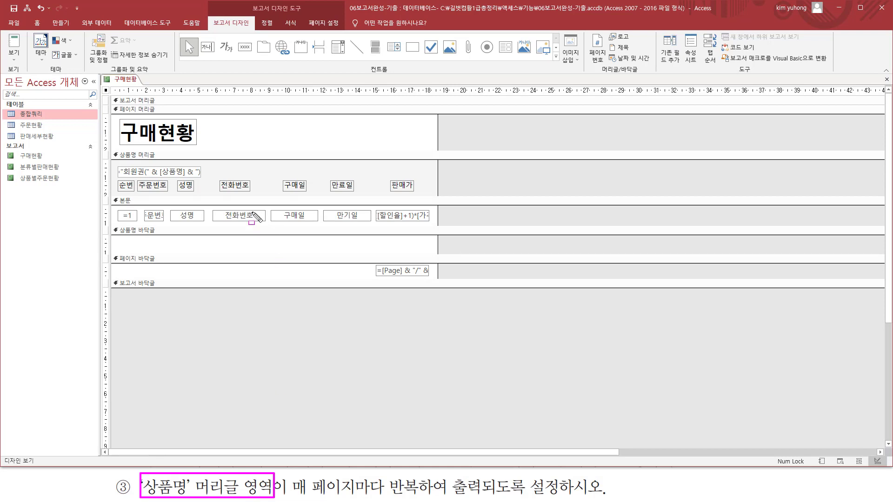
mouse_move(109, 157)
left_mouse_down()
mouse_move(189, 197)
mouse_move(440, 204)
mouse_move(440, 191)
left_mouse_up()
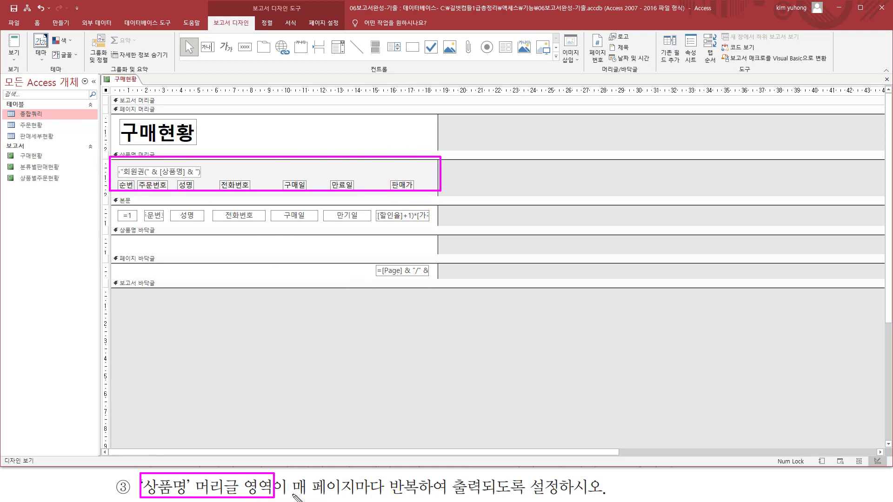
left_click_drag(293, 495, 611, 495)
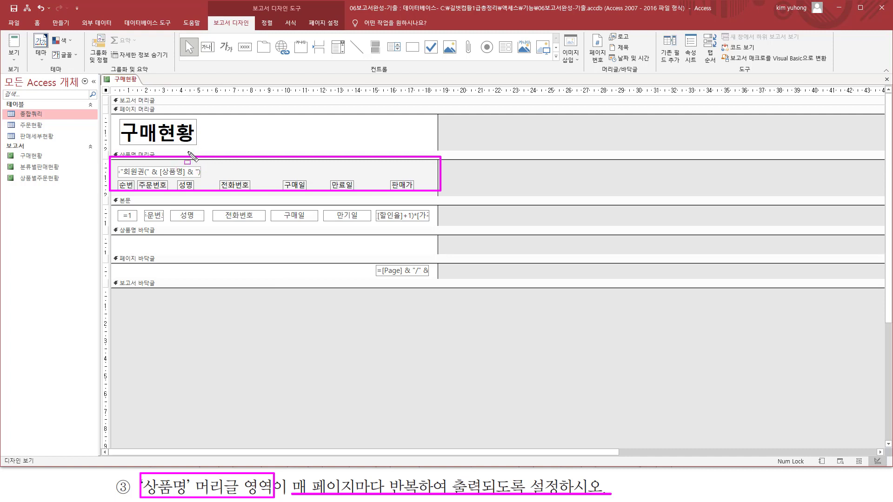
key("Escape")
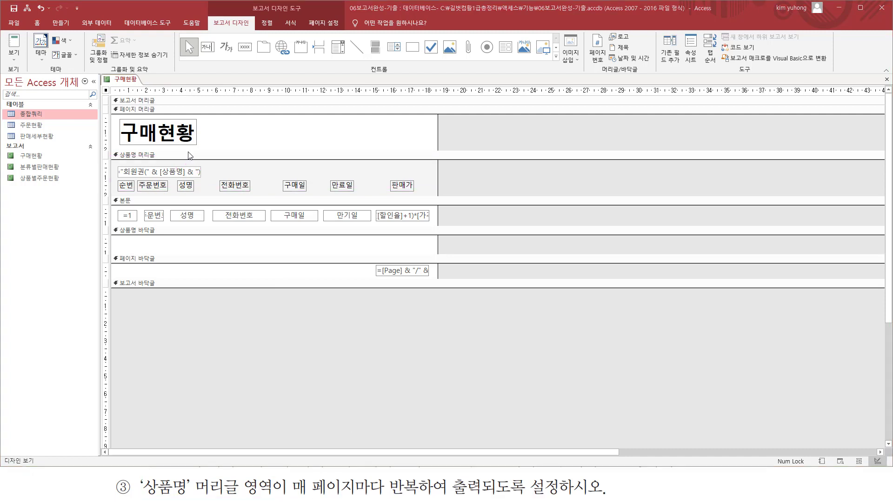
- Set the 반복 실행 구역 property of the 상품명 header section to 예 and close the property sheet
left_click(149, 158)
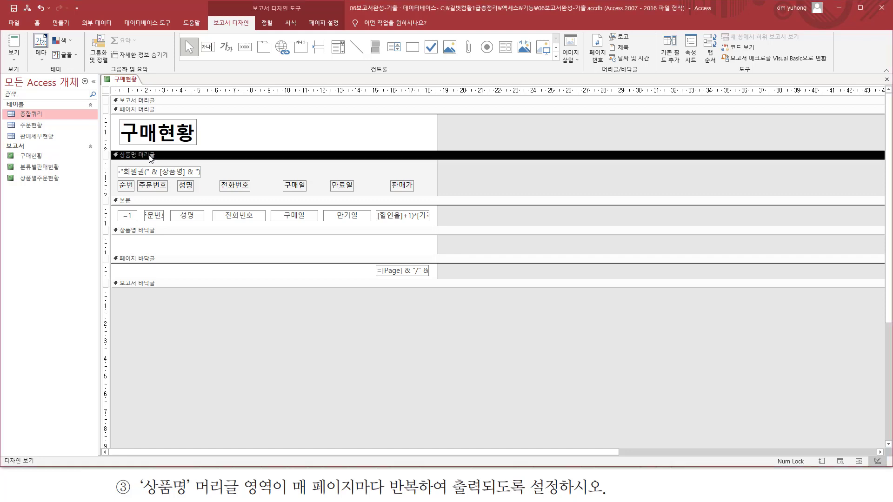
double_click(179, 157)
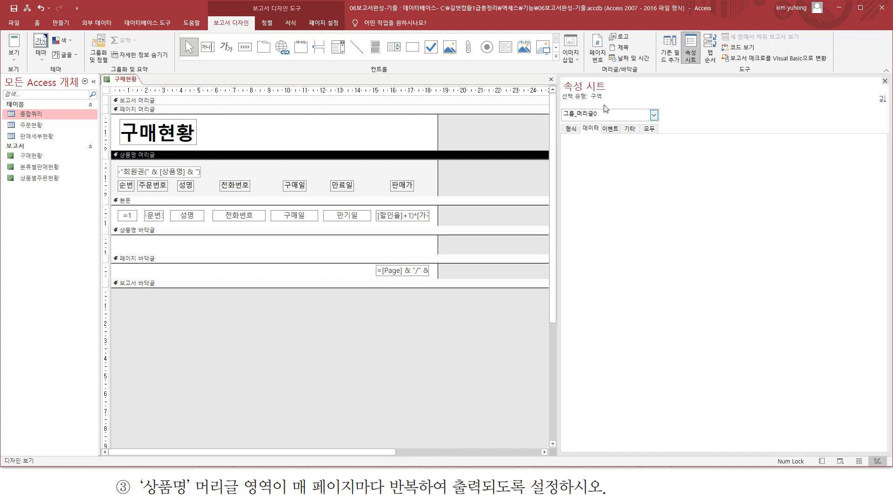
mouse_move(559, 103)
left_mouse_down()
mouse_move(608, 103)
mouse_move(600, 117)
mouse_move(610, 119)
left_mouse_up()
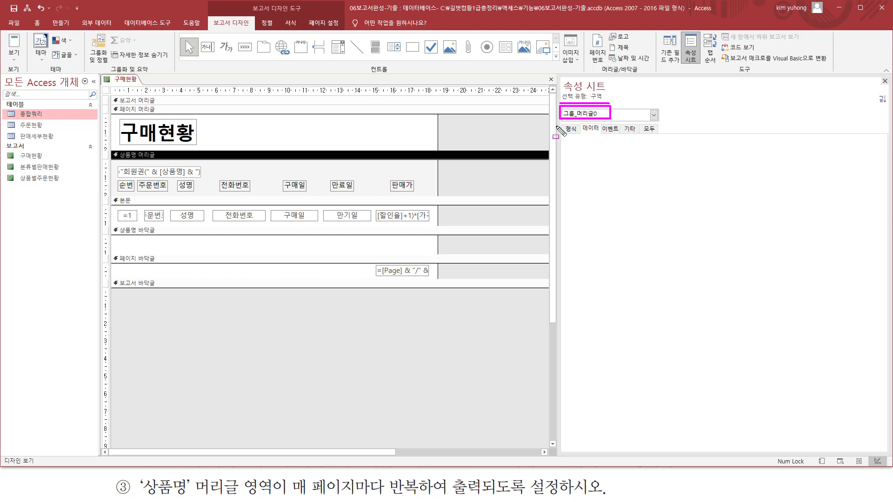
key("Escape")
left_click(571, 131)
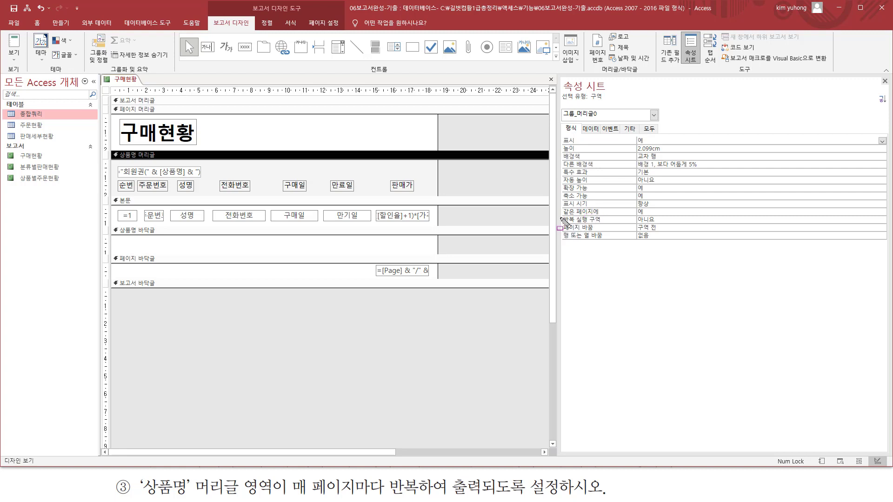
left_click_drag(560, 216, 668, 224)
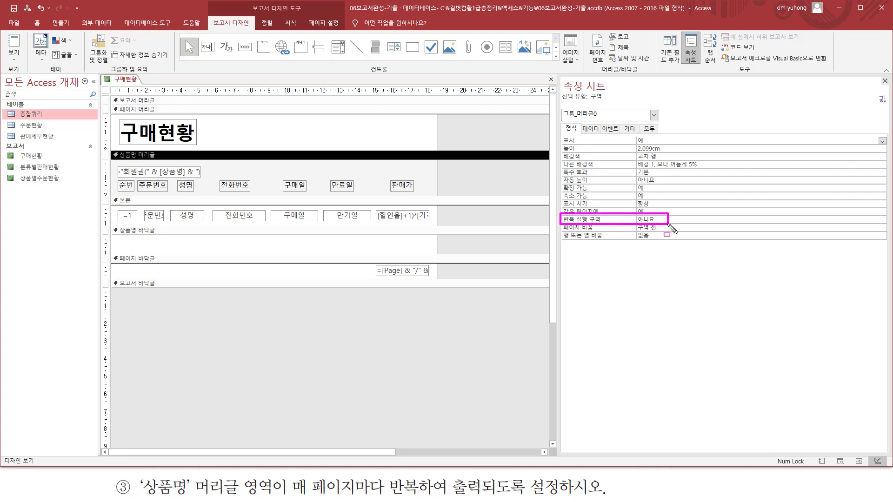
key("Escape")
left_click(847, 218)
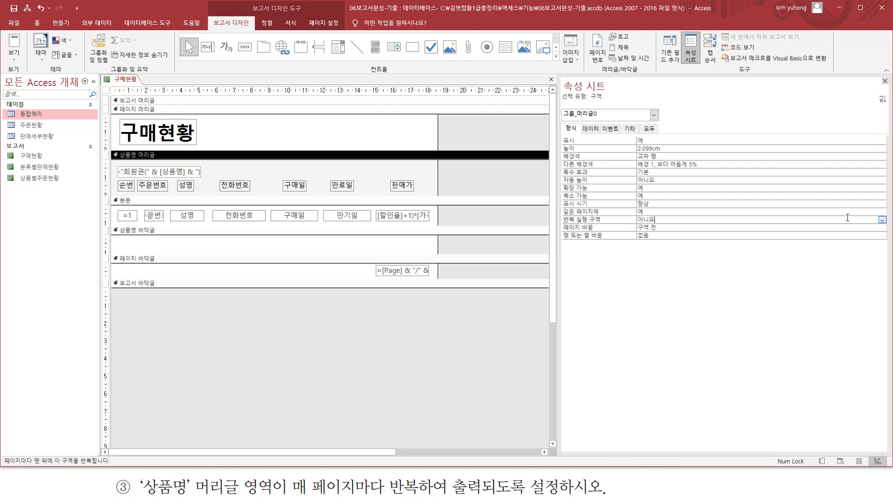
left_click(881, 220)
left_click(823, 227)
left_click(885, 81)
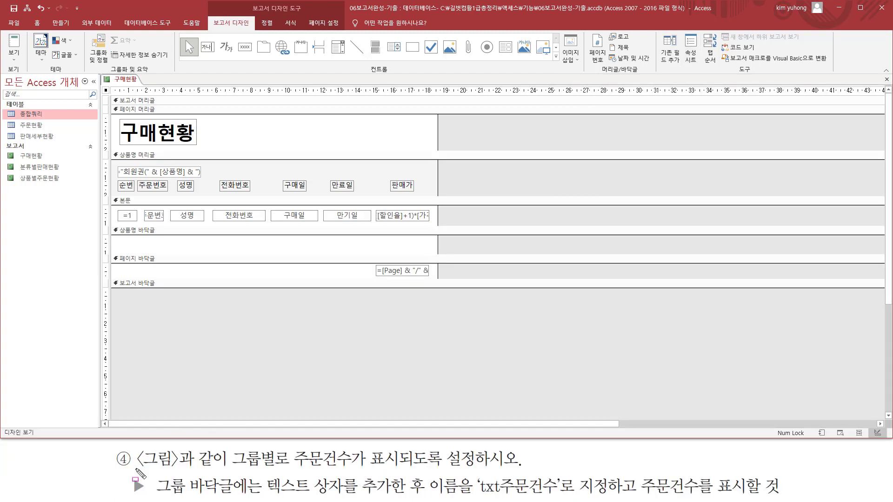
mouse_move(134, 467)
left_mouse_down()
mouse_move(240, 460)
mouse_move(254, 472)
mouse_move(520, 470)
left_mouse_up()
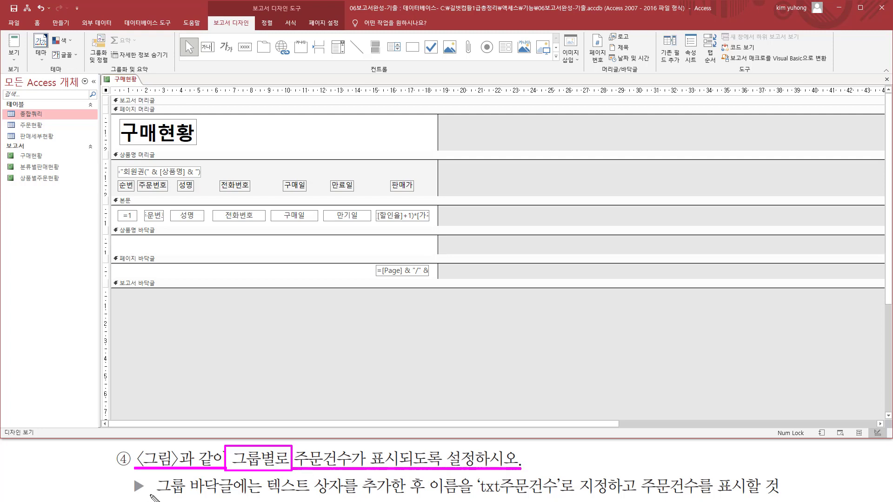
left_click_drag(148, 494, 424, 500)
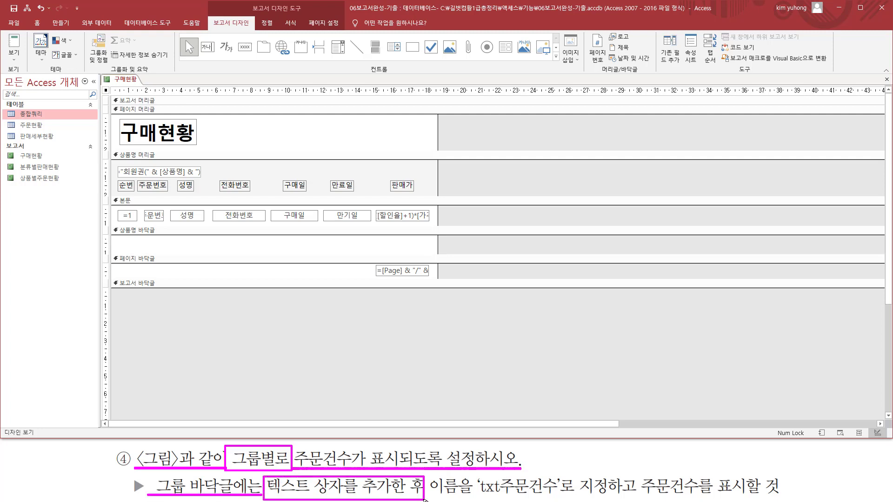
left_click_drag(482, 494, 599, 495)
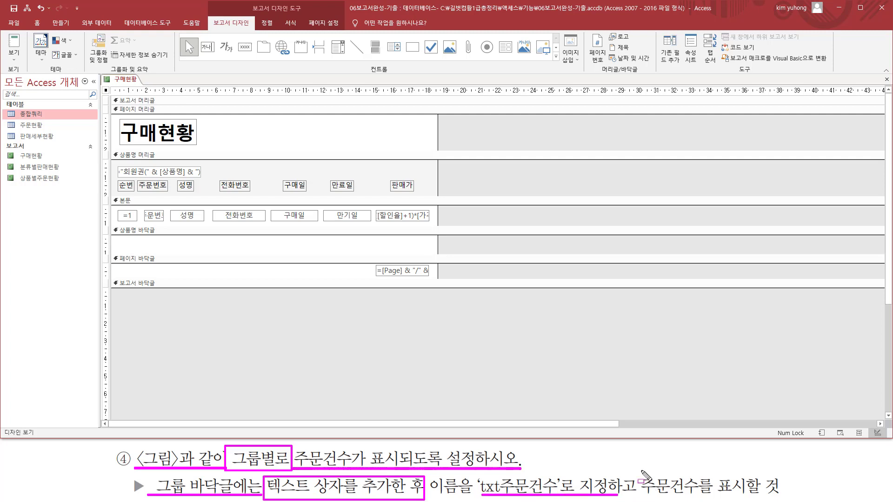
left_click_drag(641, 467, 747, 498)
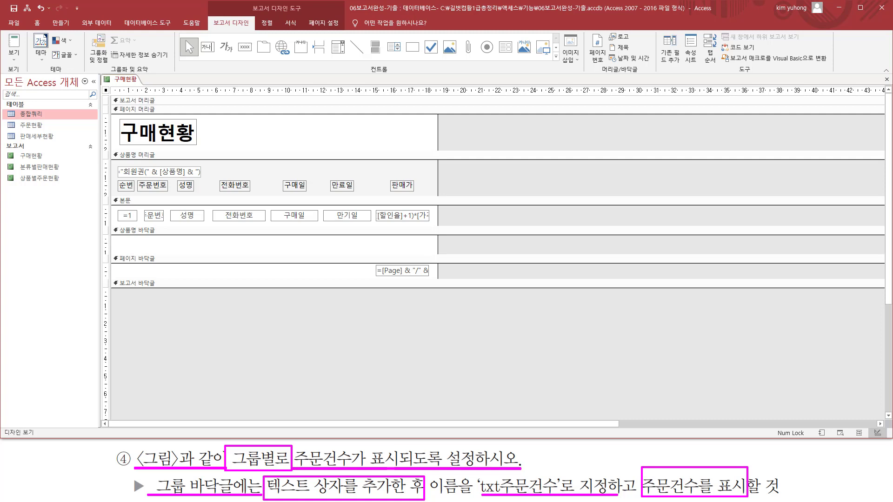
key("Escape")
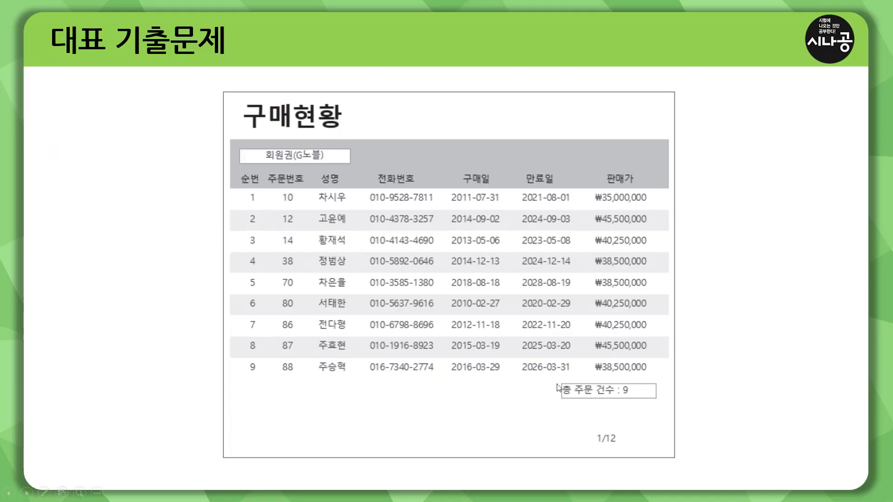
left_click_drag(556, 377, 666, 404)
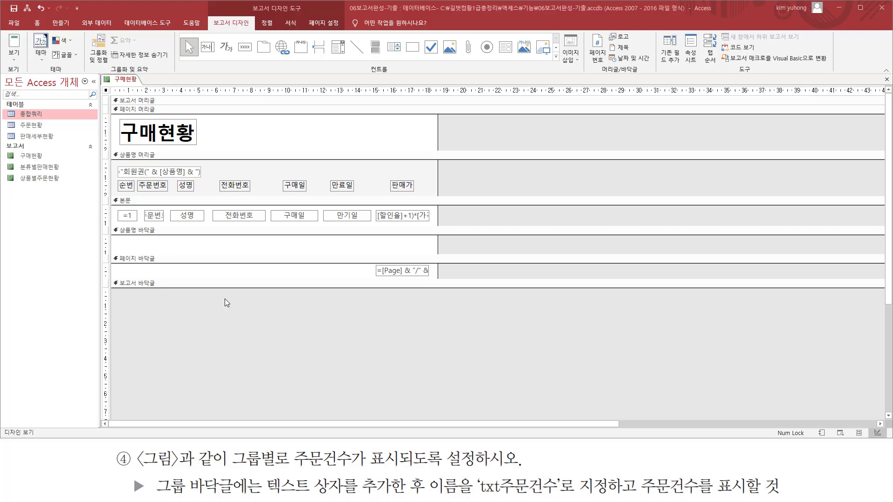
mouse_move(110, 223)
left_mouse_down()
mouse_move(179, 243)
mouse_move(440, 254)
left_mouse_up()
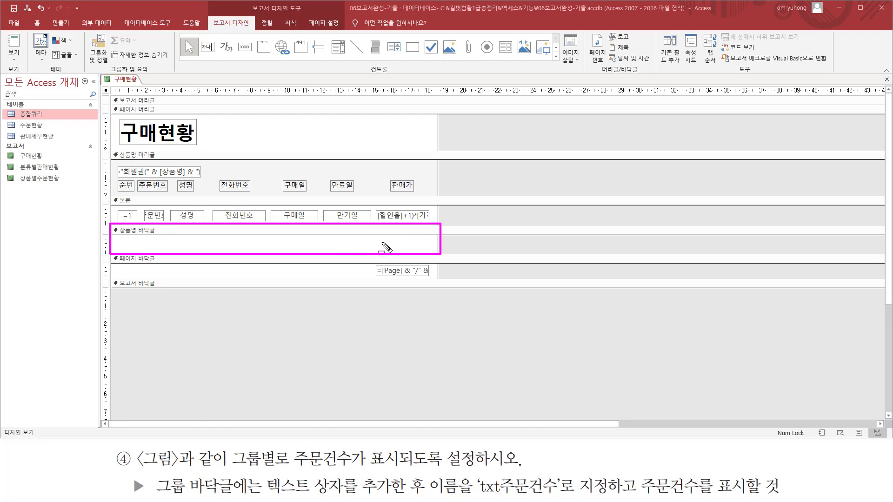
left_click_drag(379, 240, 438, 249)
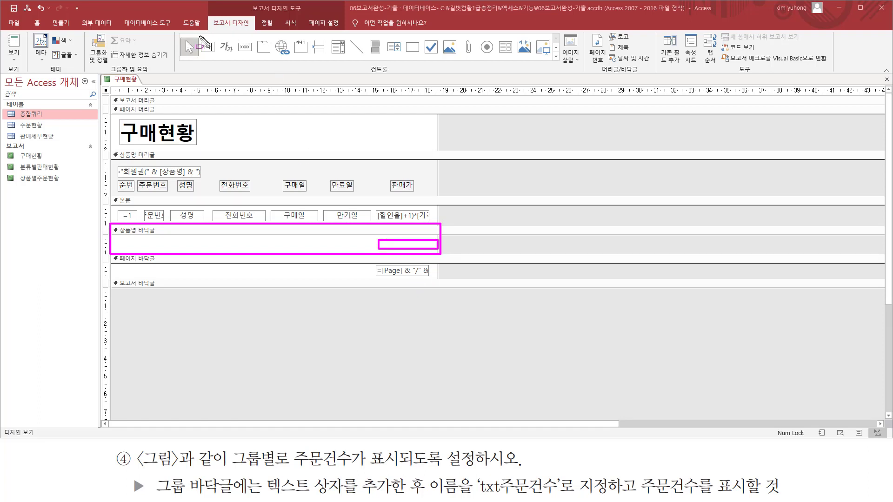
left_click_drag(199, 36, 217, 59)
- Add a text box about 3 cm wide and 0.6 cm high in the 상품명 footer section, below the 판매가 column
key("Escape")
left_click(206, 49)
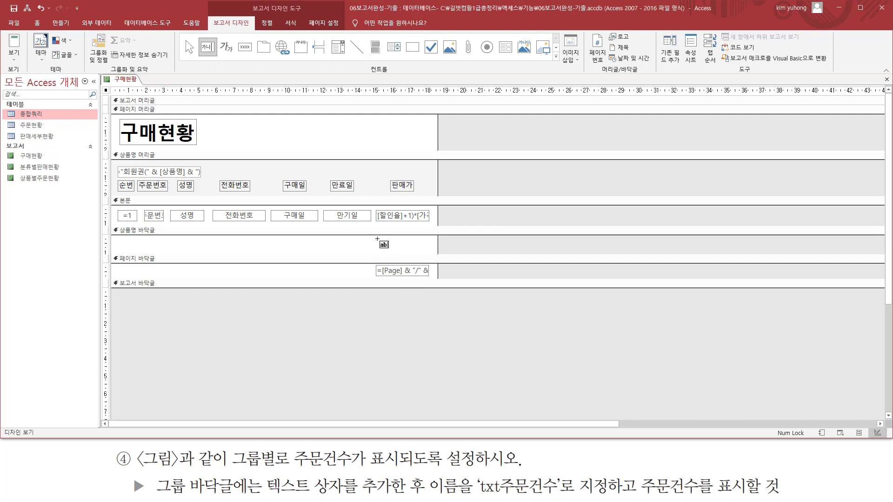
left_click_drag(378, 239, 431, 252)
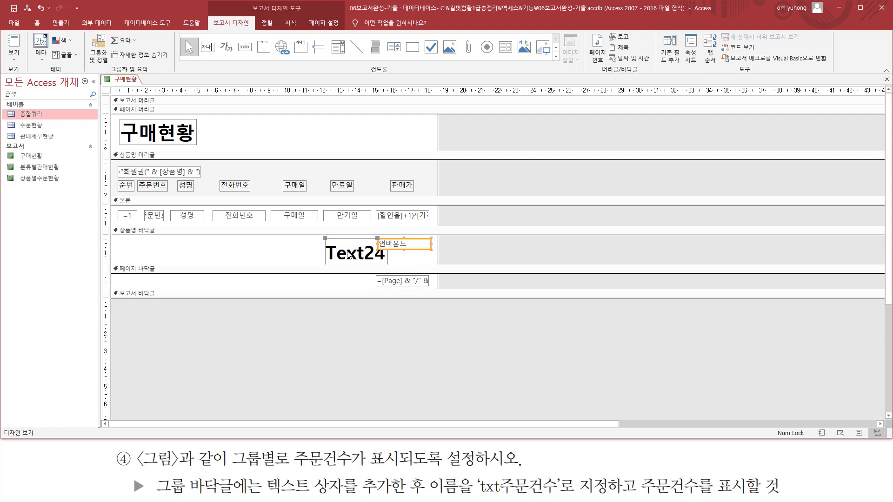
- Delete the new text box's attached label and shrink the 상품명 footer section to end just below the text box
left_click(329, 244)
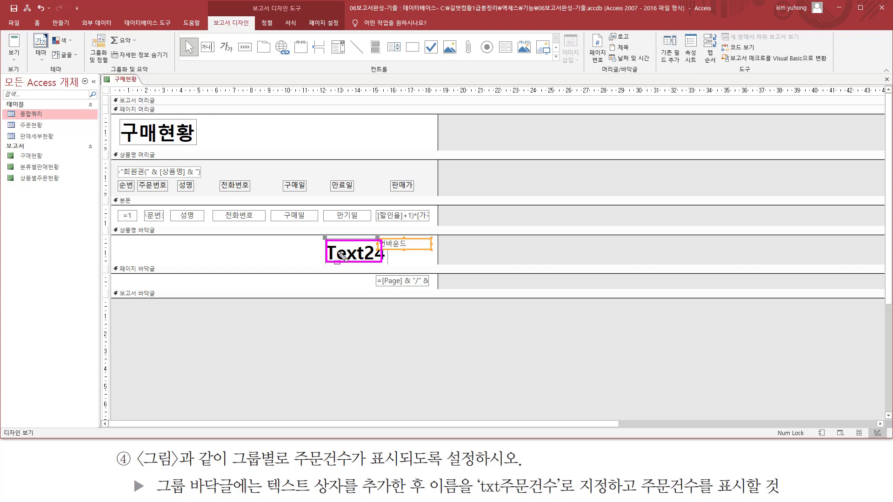
left_click(312, 251)
left_click(329, 243)
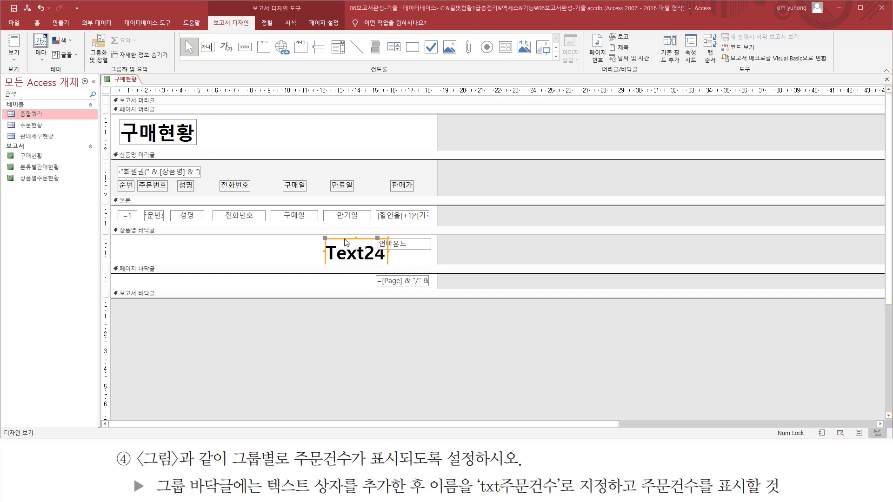
key("Delete")
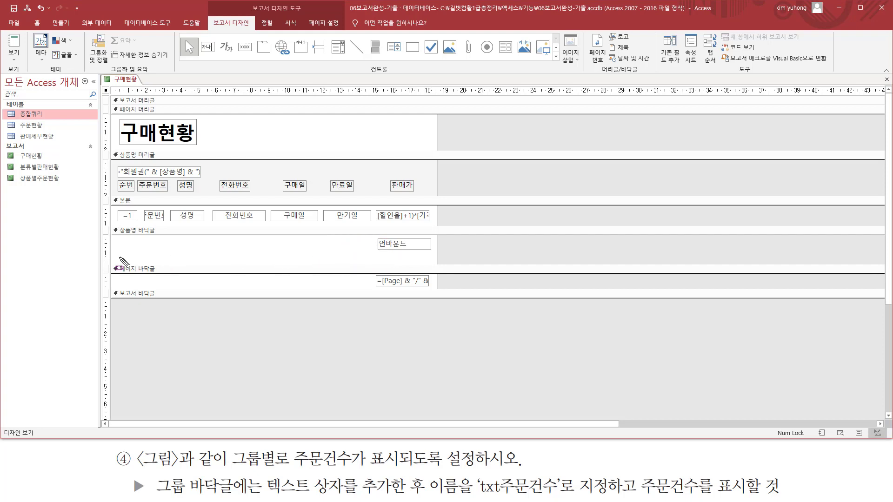
left_click_drag(116, 251, 432, 254)
left_click(434, 266)
- Open the 컨트롤 원본 property of the text box in the 상품명 footer
left_click(410, 250)
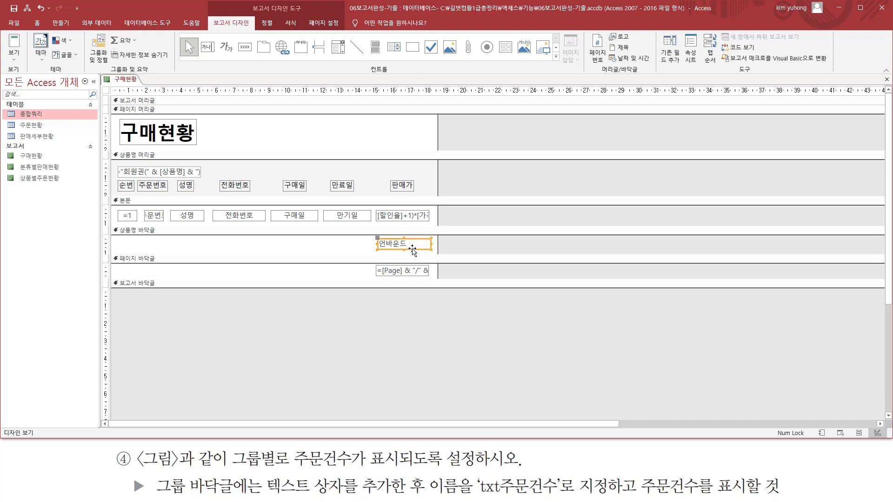
key("F4")
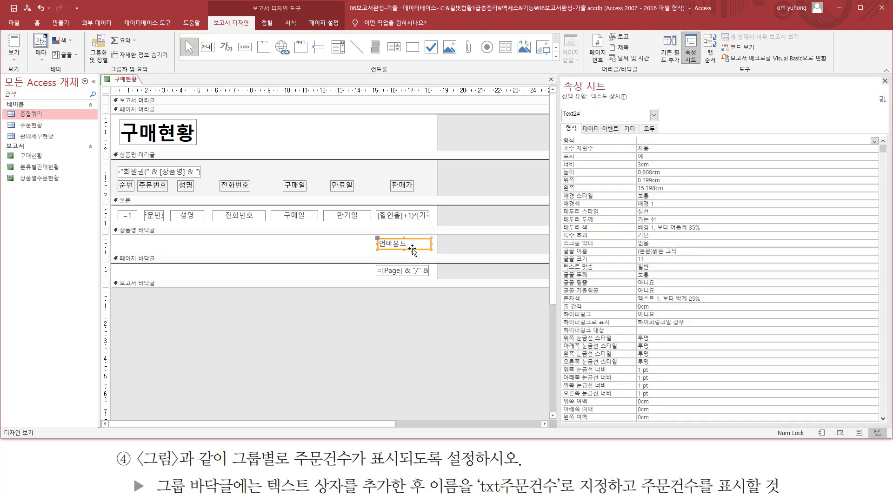
left_click(591, 129)
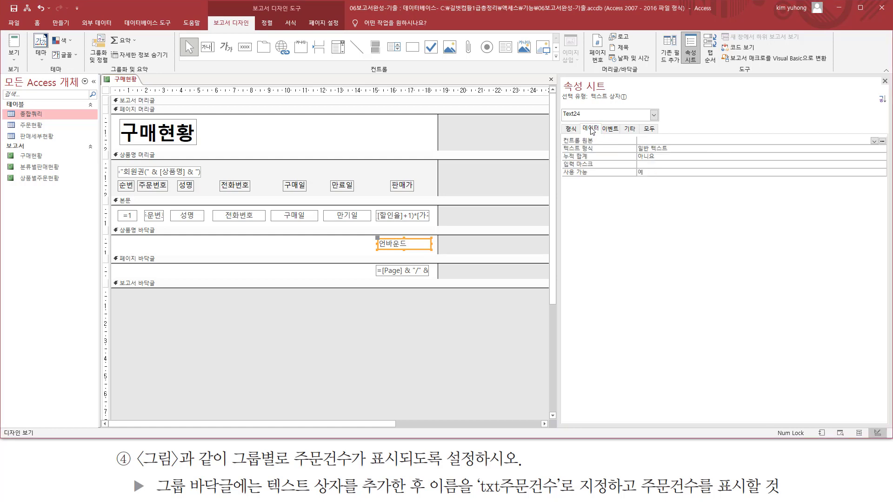
left_click(646, 139)
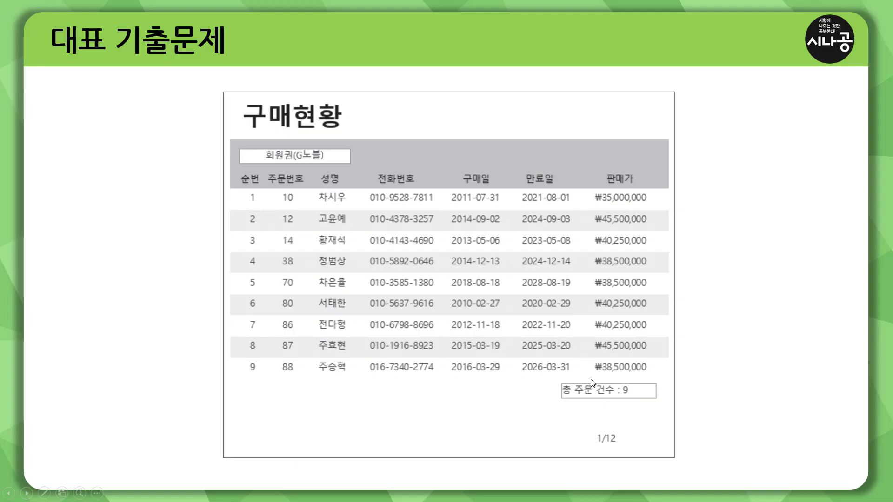
left_click_drag(558, 380, 661, 402)
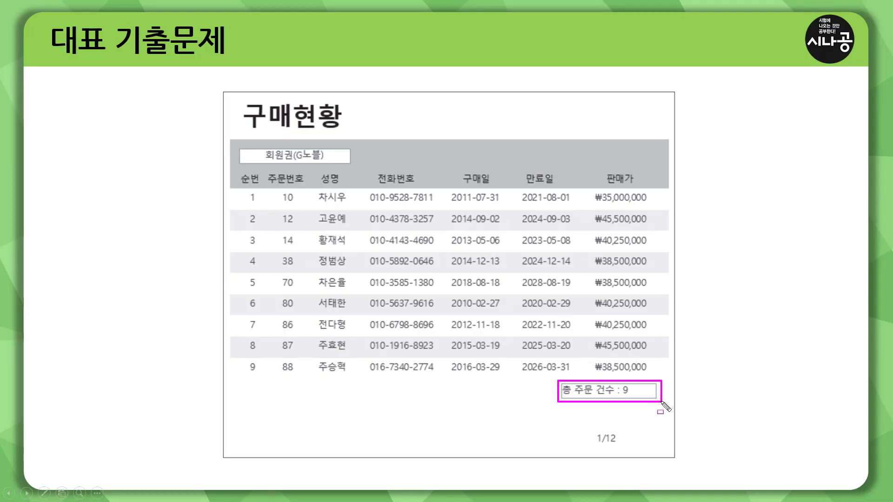
left_click_drag(562, 397, 623, 398)
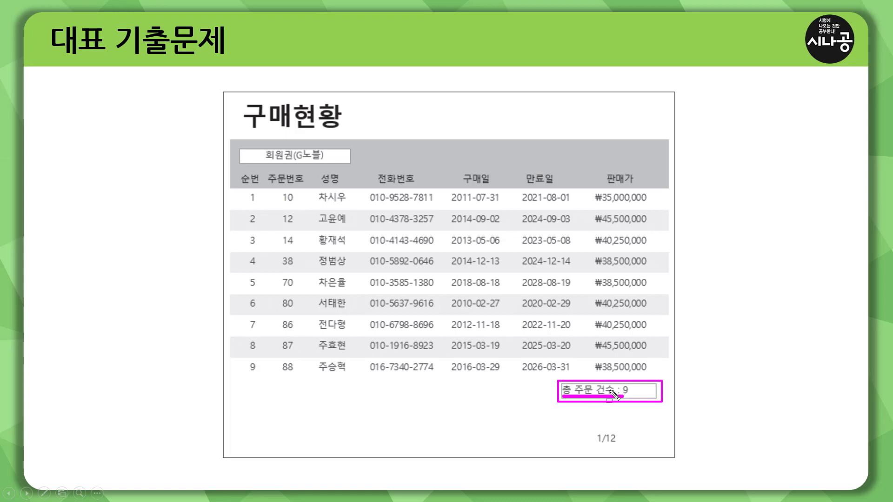
left_click_drag(621, 383, 630, 396)
key("e")
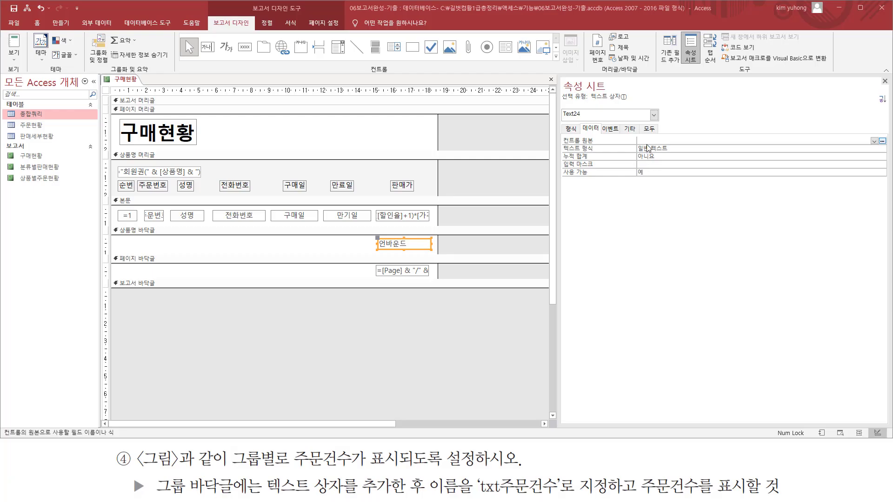
- Set the 컨트롤 원본 of the 상품명 footer text box to ="총 주문 건수 : " & Count(*)
left_click(650, 139)
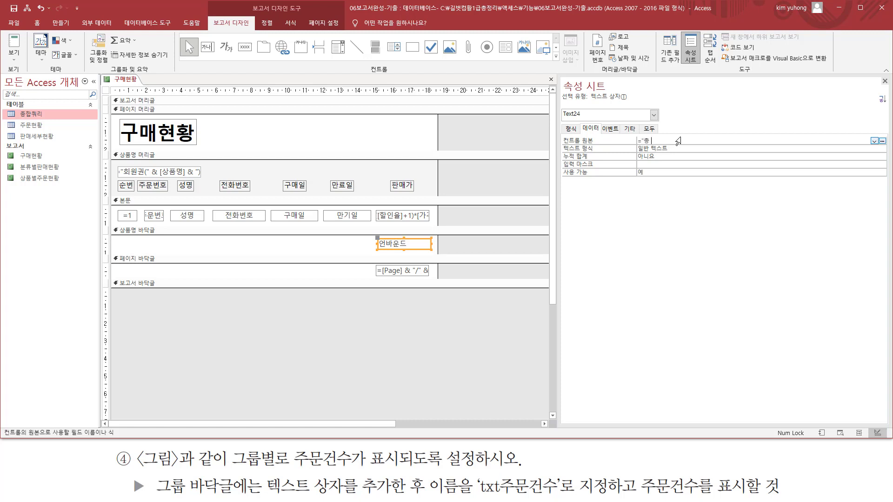
type("=\"총 주문 건수 : \" & count")
type("(")
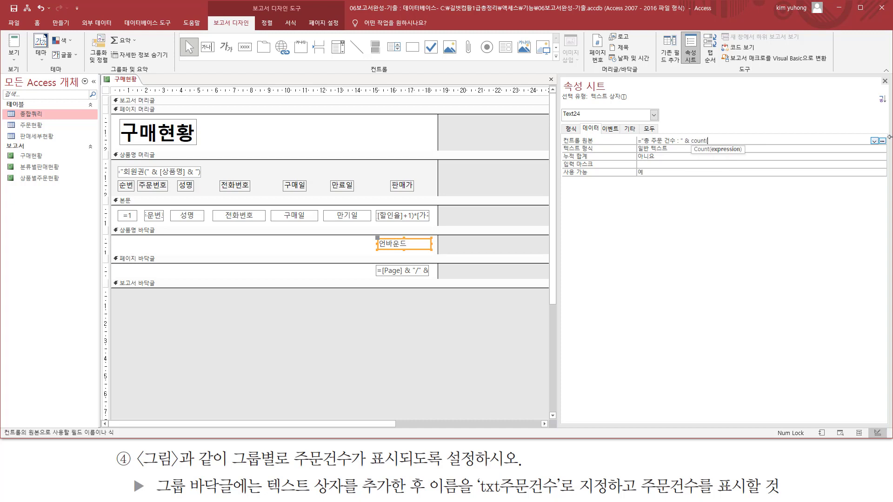
type("*)")
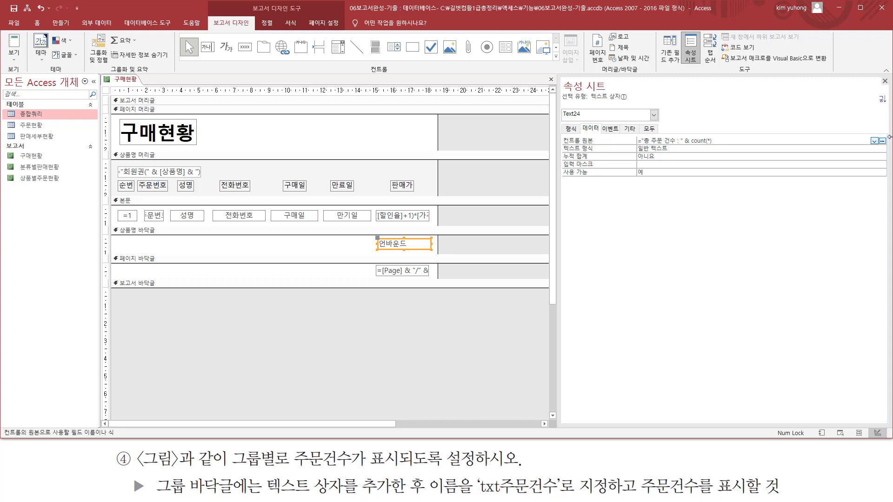
key("Return")
key("Down")
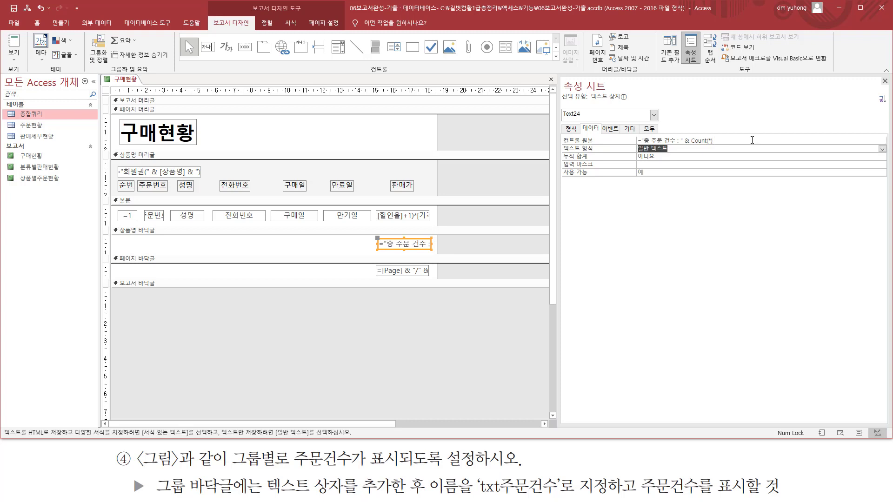
key("Up")
- Name the 상품명 footer text box txt주문건수 and close the property sheet
left_click_drag(263, 495, 565, 498)
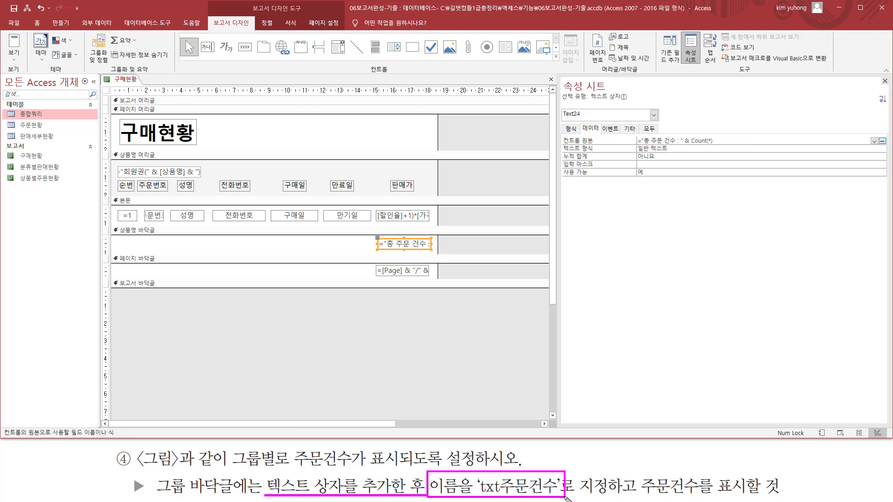
key("Escape")
left_click(630, 128)
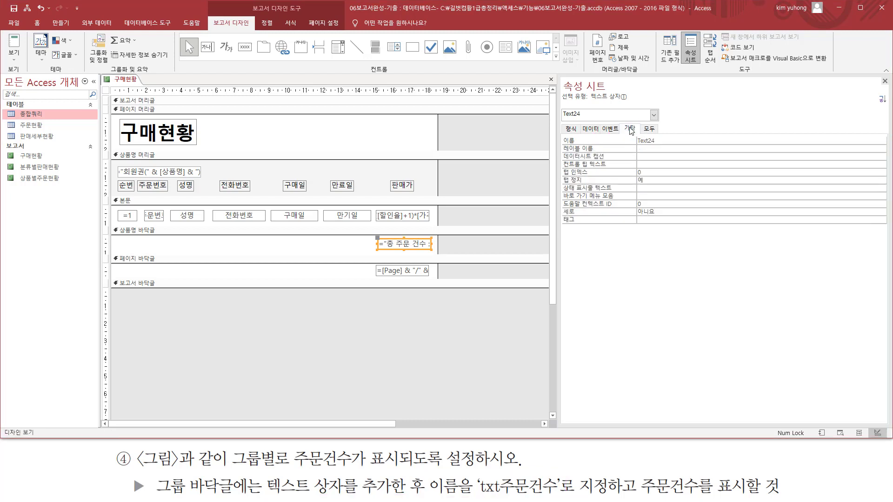
left_click_drag(560, 134, 686, 146)
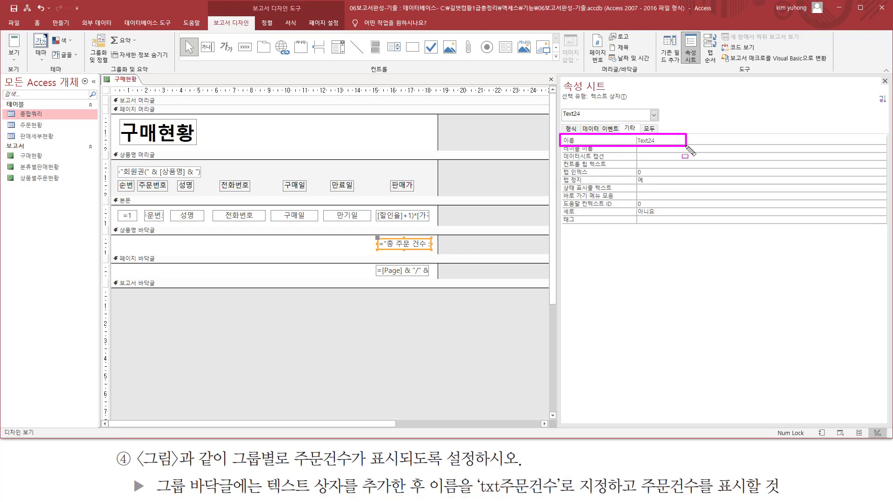
key("Escape")
left_click(677, 139)
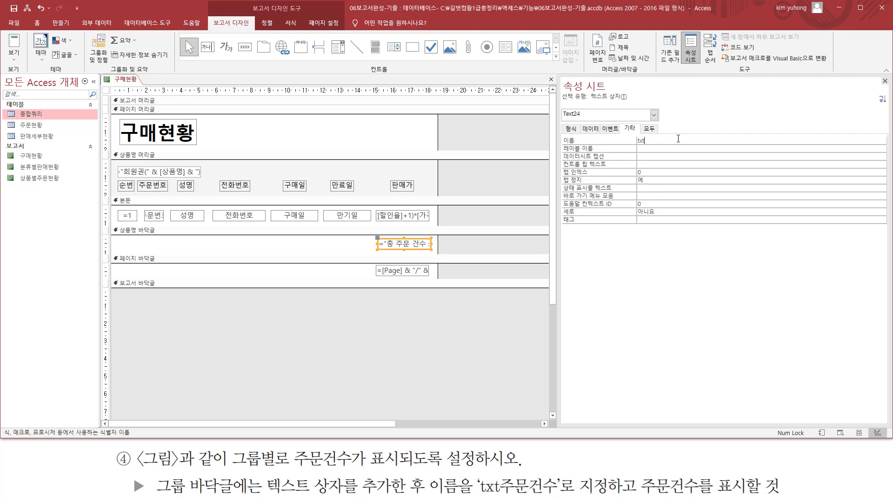
type("txt주문건수")
key("Return")
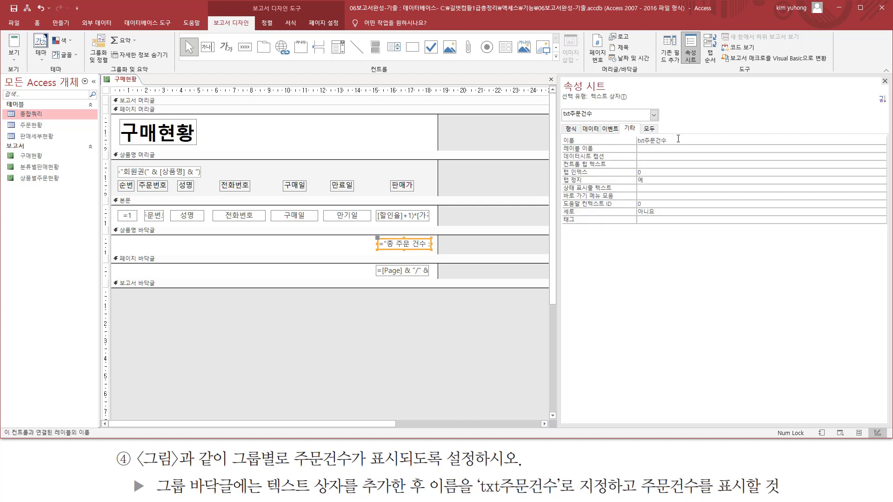
left_click(884, 81)
- Open the 구매현황 report in print preview and check the order count below the first product group
left_click(14, 52)
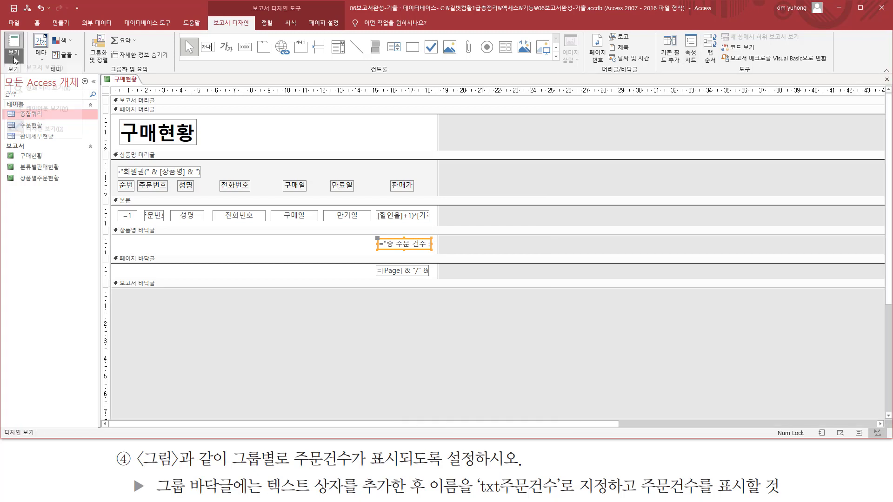
left_click(47, 94)
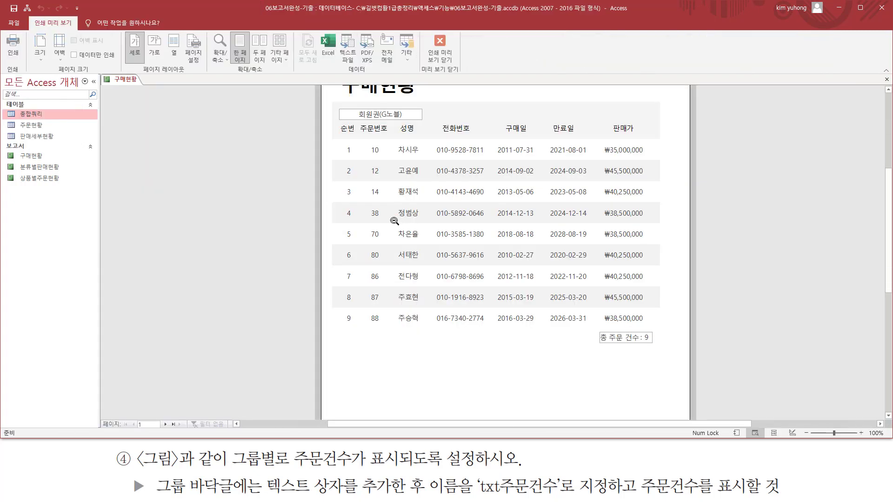
left_click_drag(588, 334, 659, 357)
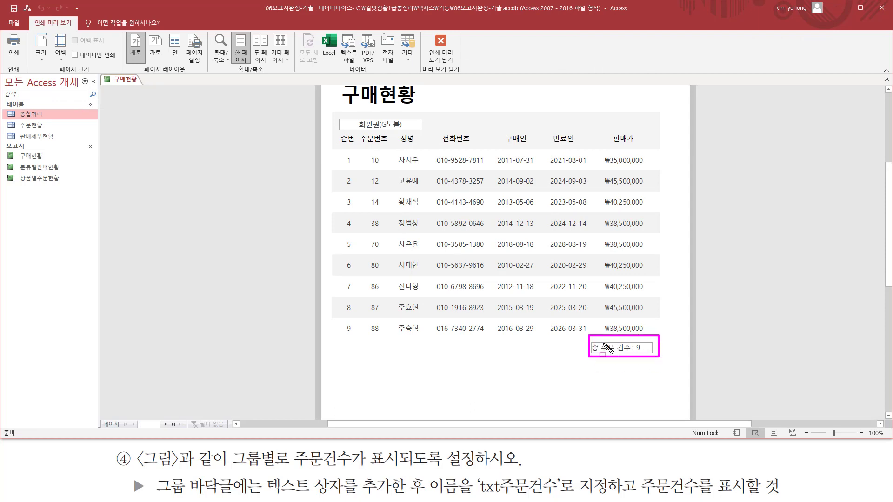
left_click_drag(351, 115, 413, 133)
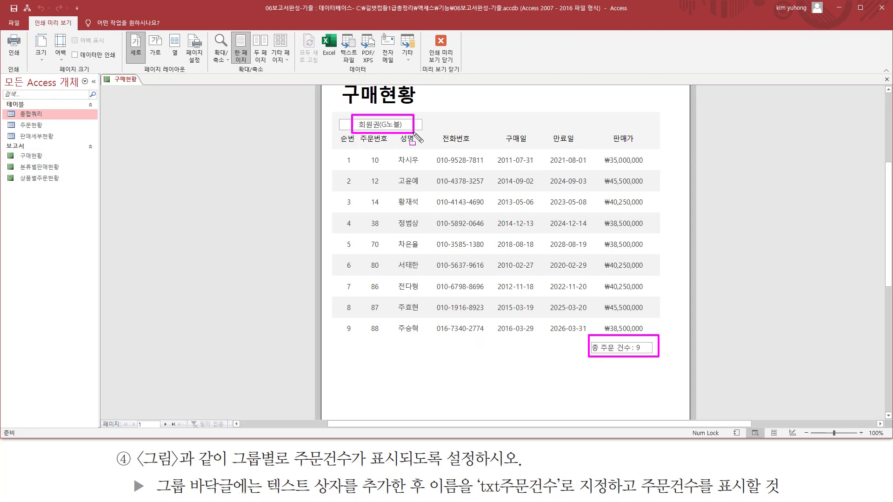
left_click_drag(123, 413, 190, 431)
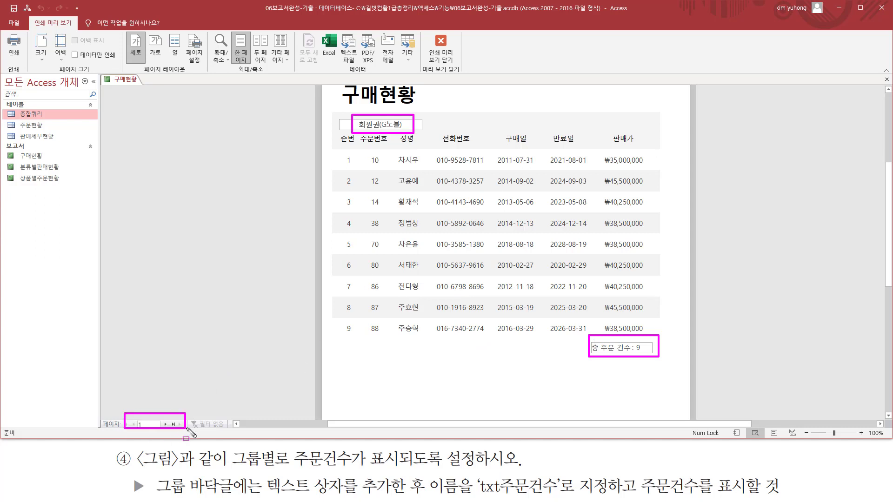
key("Escape")
- Check the product group header and order count on pages 2 and 3 of the preview, and close the preview
left_click(166, 424)
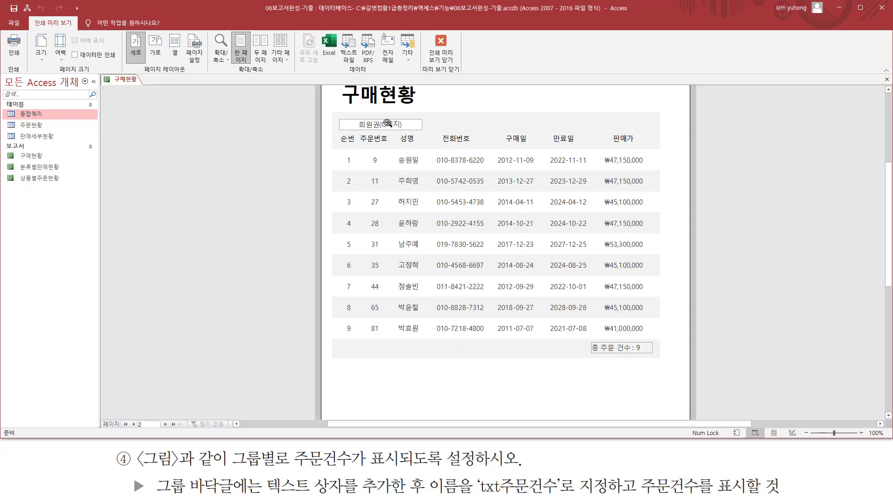
left_click_drag(347, 120, 415, 135)
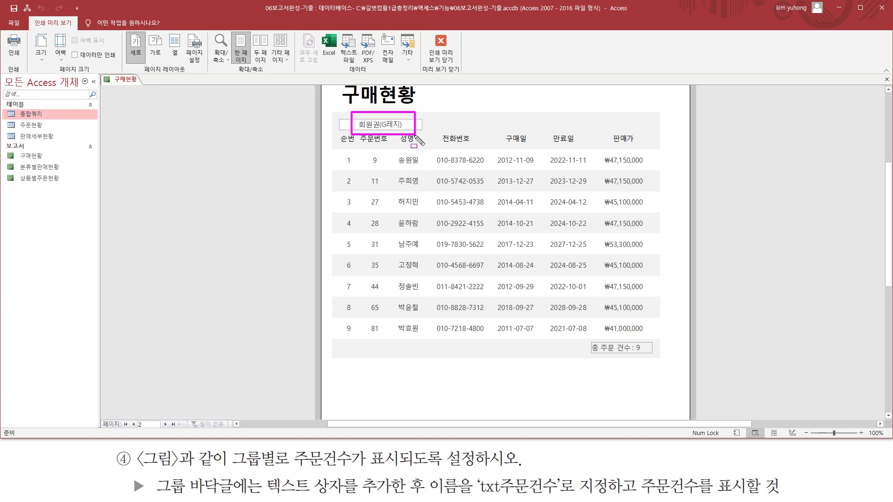
left_click_drag(586, 340, 671, 371)
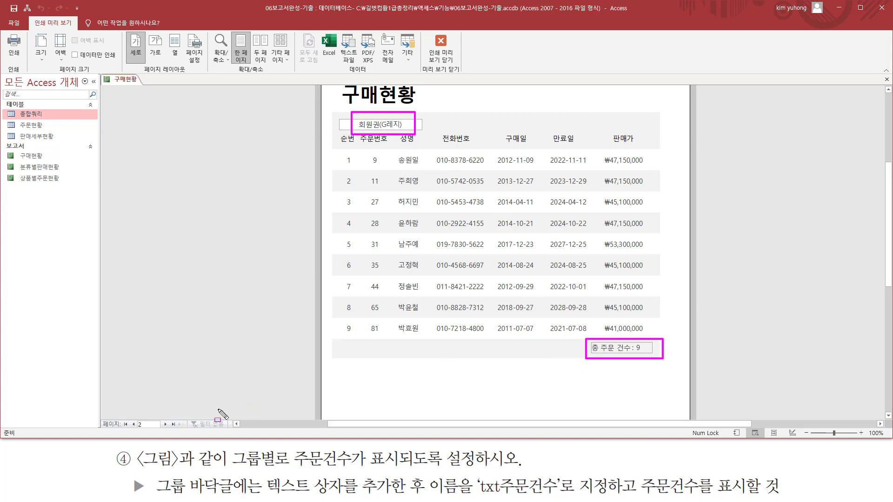
key("Escape")
left_click(165, 424)
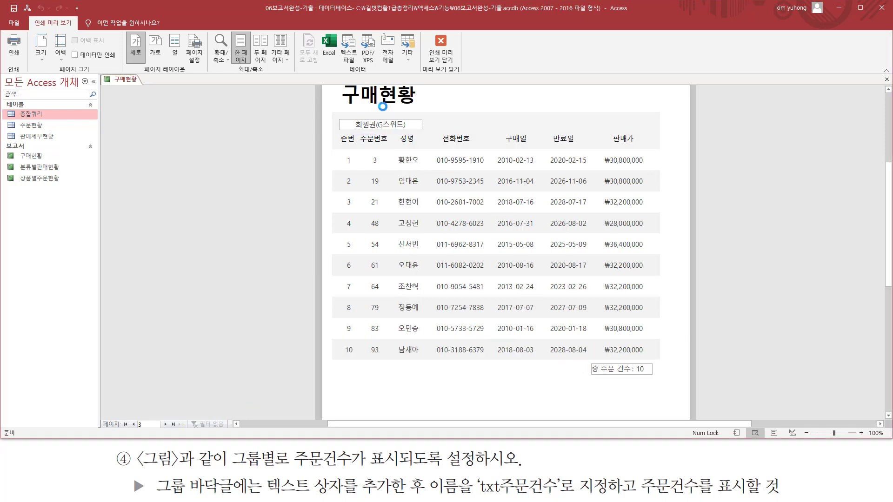
mouse_move(346, 112)
left_mouse_down()
mouse_move(368, 131)
mouse_move(416, 131)
left_mouse_up()
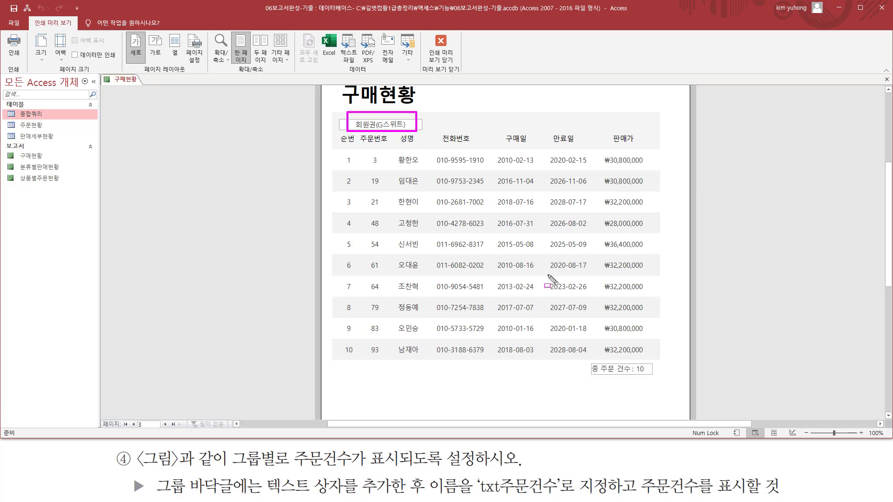
left_click_drag(584, 358, 671, 387)
key("Escape")
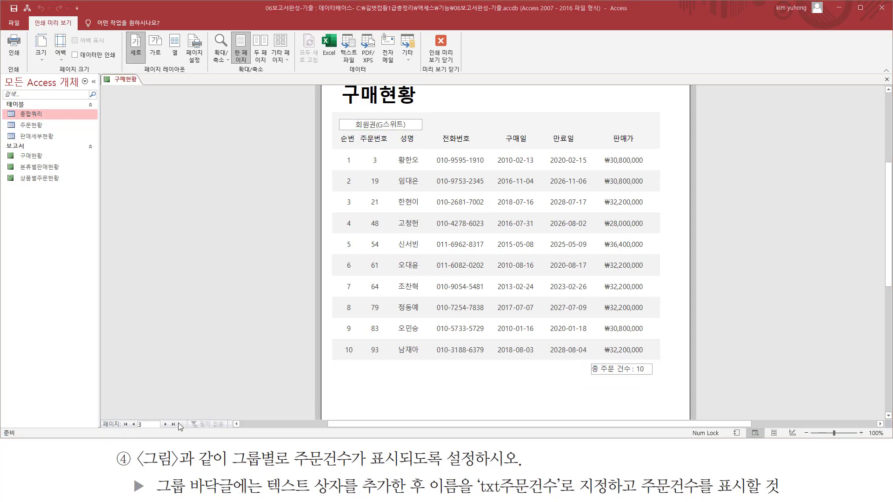
left_click(441, 46)
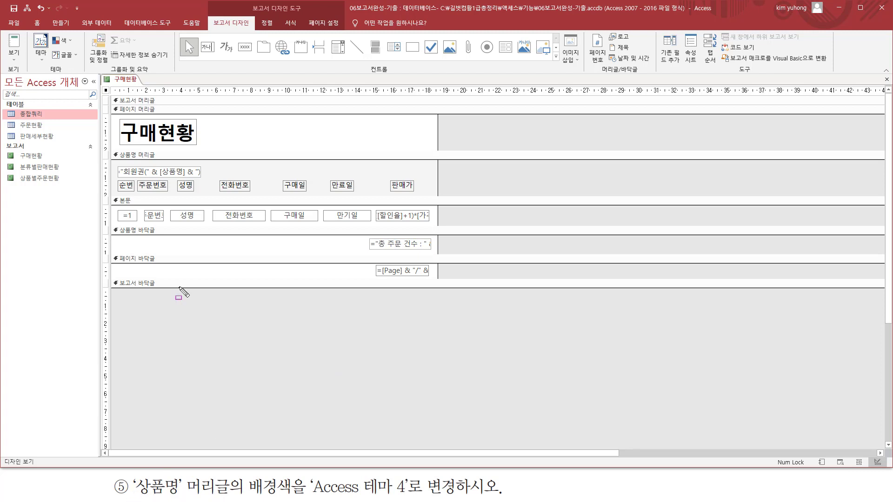
mouse_move(111, 149)
left_mouse_down()
mouse_move(347, 190)
mouse_move(436, 195)
left_mouse_up()
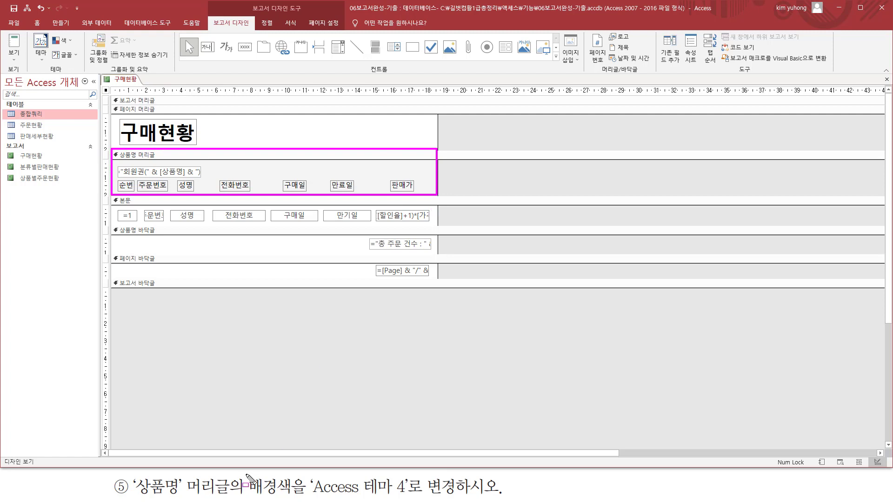
mouse_move(246, 473)
left_mouse_down()
mouse_move(294, 498)
mouse_move(420, 497)
left_mouse_up()
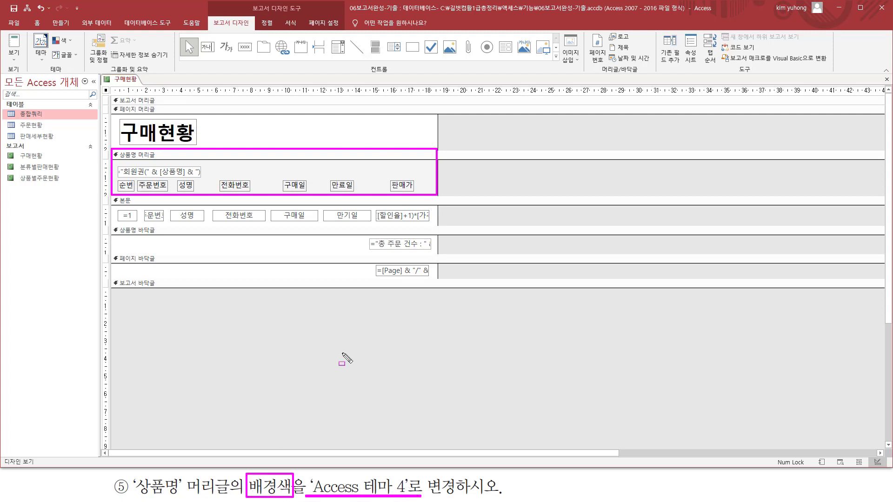
key("Escape")
- Open the property sheet for the 상품명 header section and show its 형식 properties
left_click(170, 155)
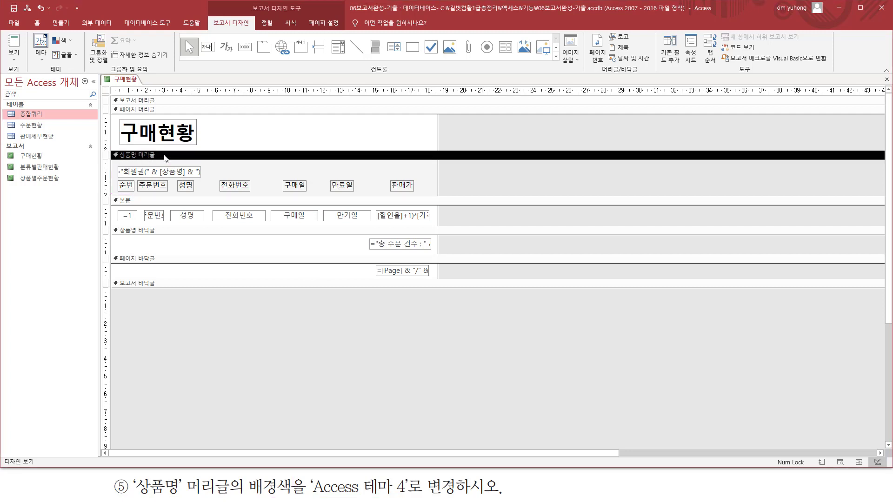
double_click(164, 158)
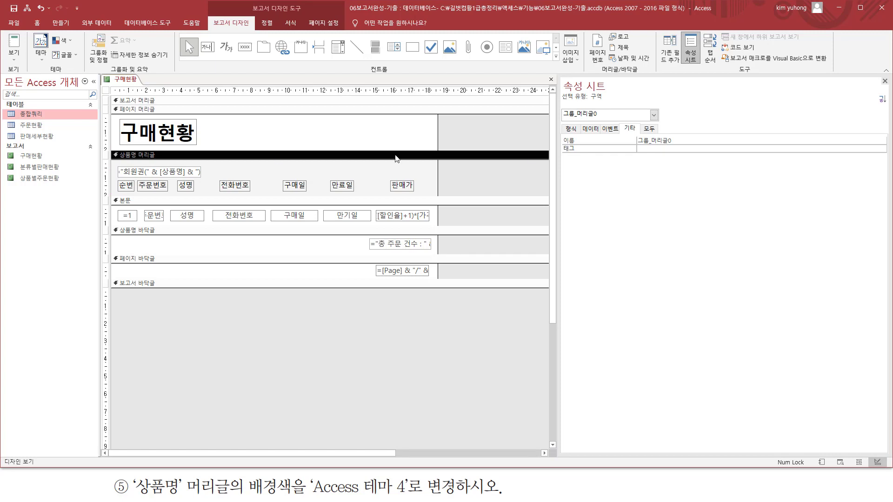
left_click_drag(561, 77, 610, 92)
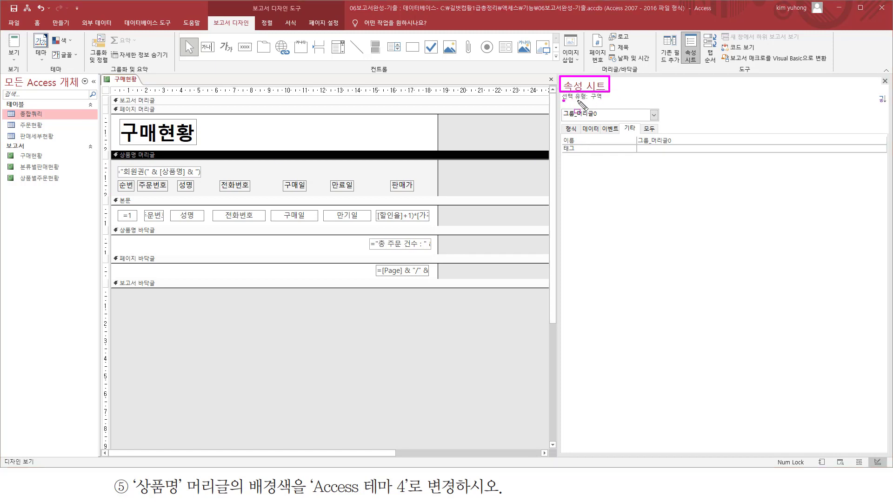
left_click_drag(563, 100, 613, 100)
left_click_drag(559, 105, 606, 120)
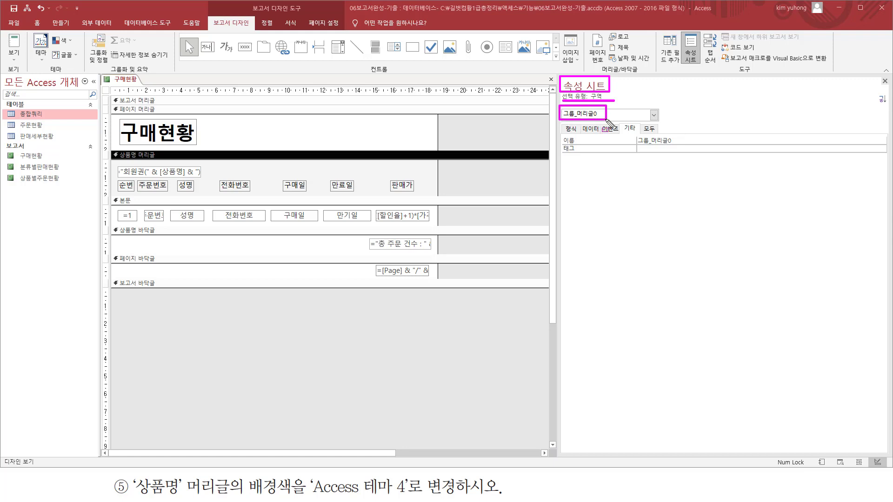
key("Escape")
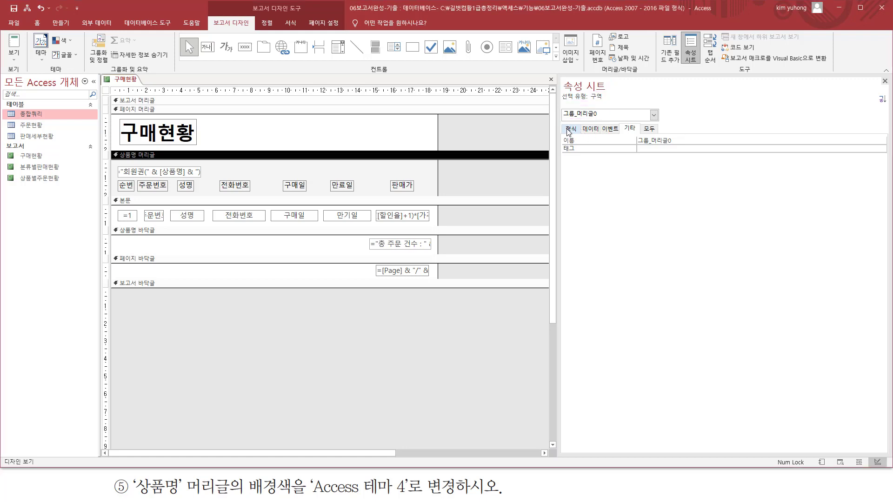
left_click(572, 130)
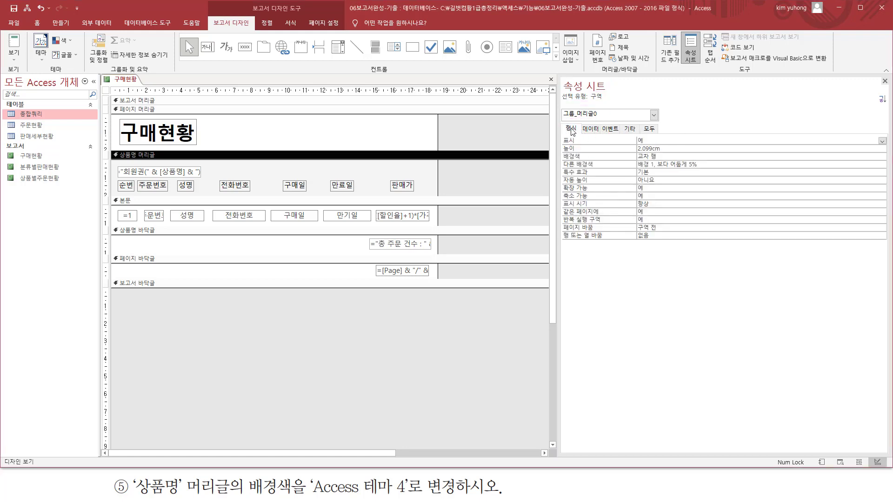
- Set the 배경색 of the 상품명 header section to Access 테마 4 and close the property sheet
key("ctrl+2")
left_click_drag(559, 151, 668, 161)
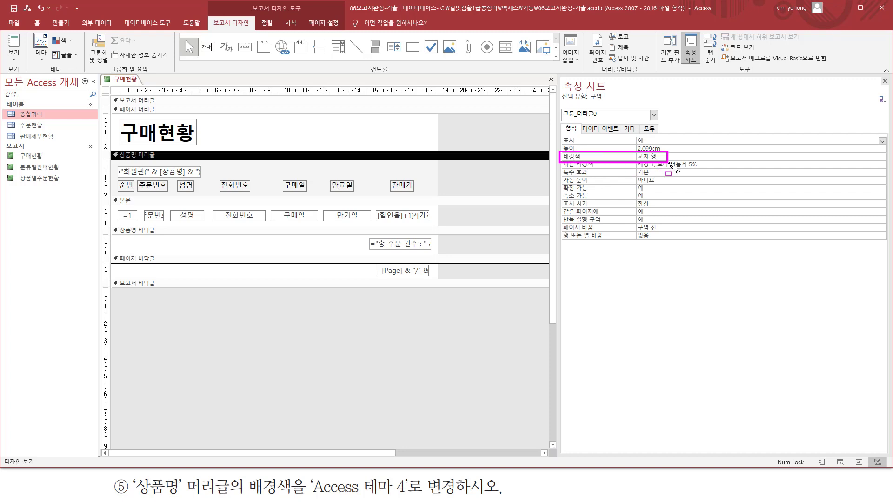
key("Escape")
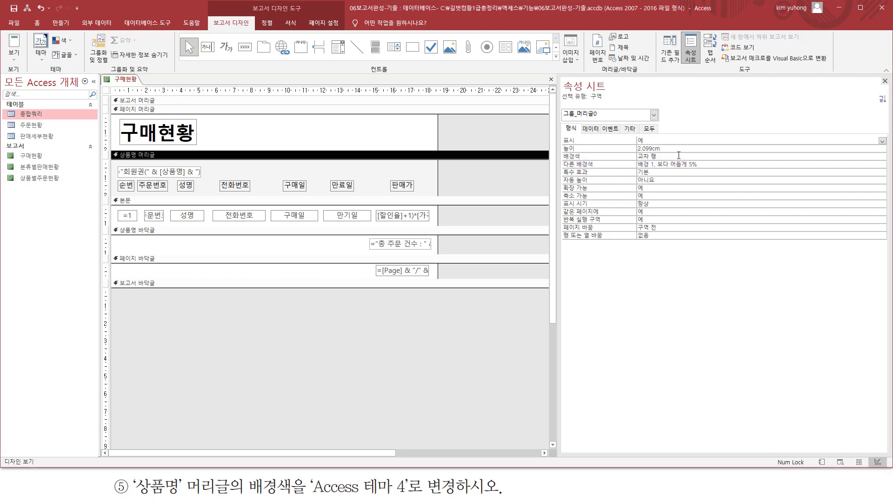
left_click(679, 155)
left_click(874, 158)
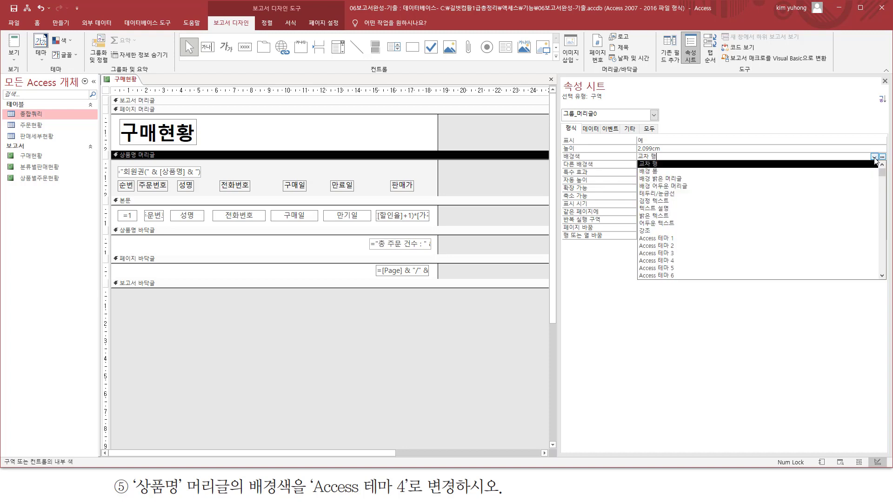
left_click(733, 262)
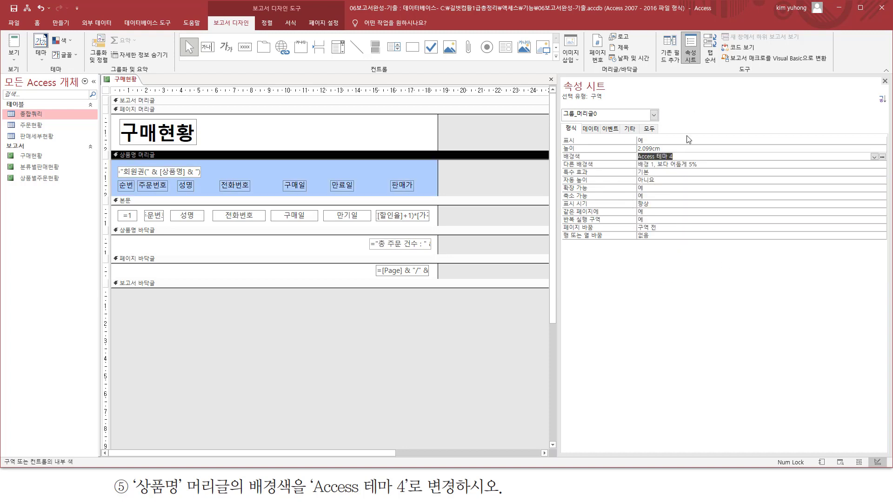
mouse_move(112, 159)
left_mouse_down()
mouse_move(379, 201)
mouse_move(453, 195)
left_mouse_up()
key("Escape")
left_click(885, 81)
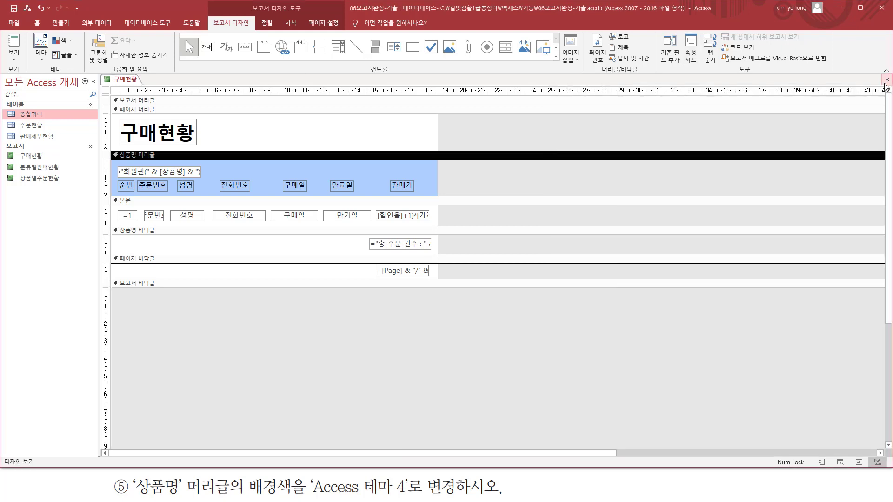
- Preview the 구매현황 report in print layout and check the background colour of the 상품명 header
left_click(16, 63)
left_click(32, 96)
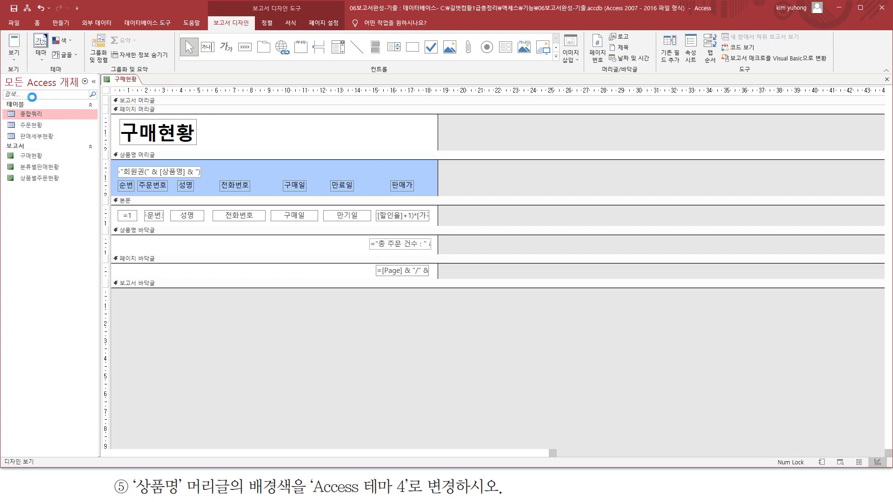
scroll(471, 210, "up", 2)
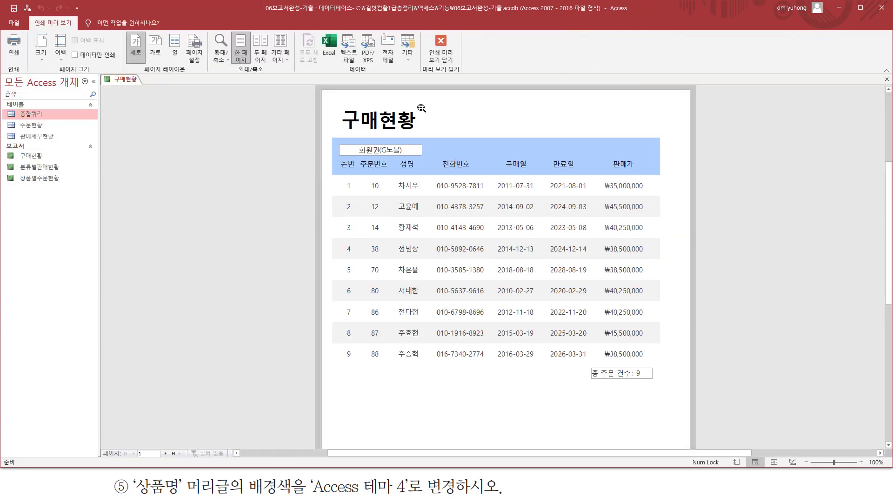
- Leave the print preview and close the 구매현황 report, saving its design changes
left_click(441, 49)
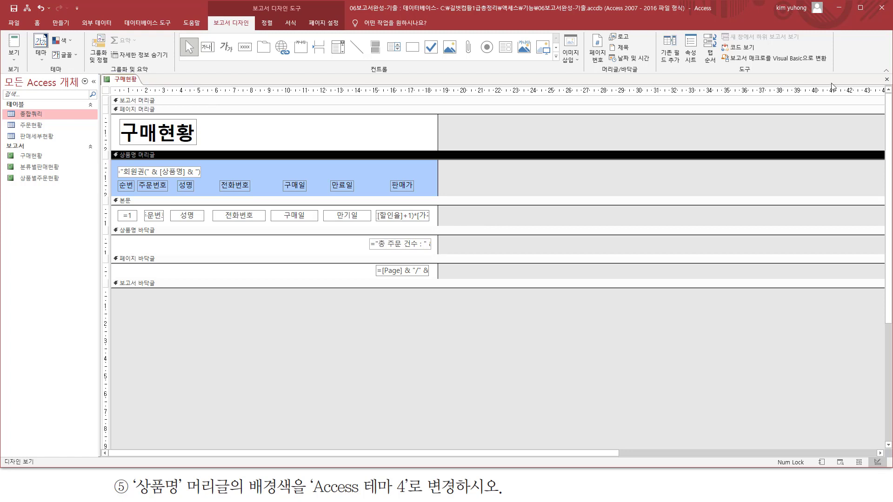
left_click(887, 80)
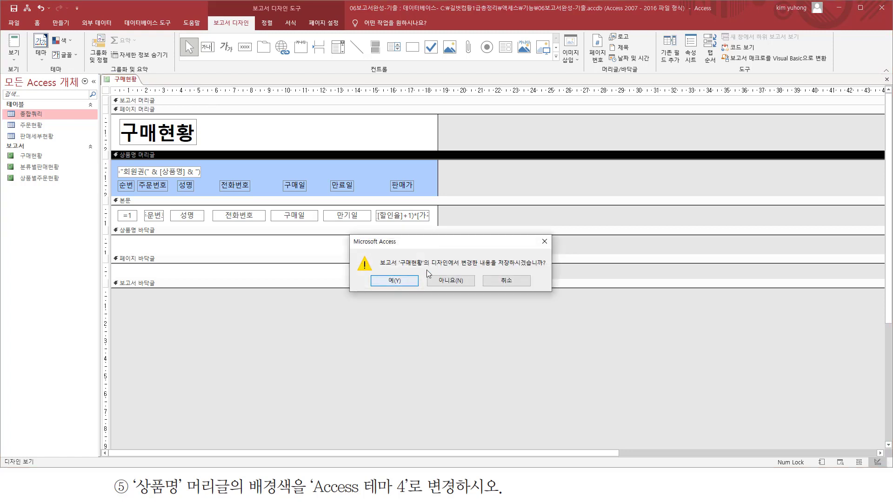
left_click(393, 281)
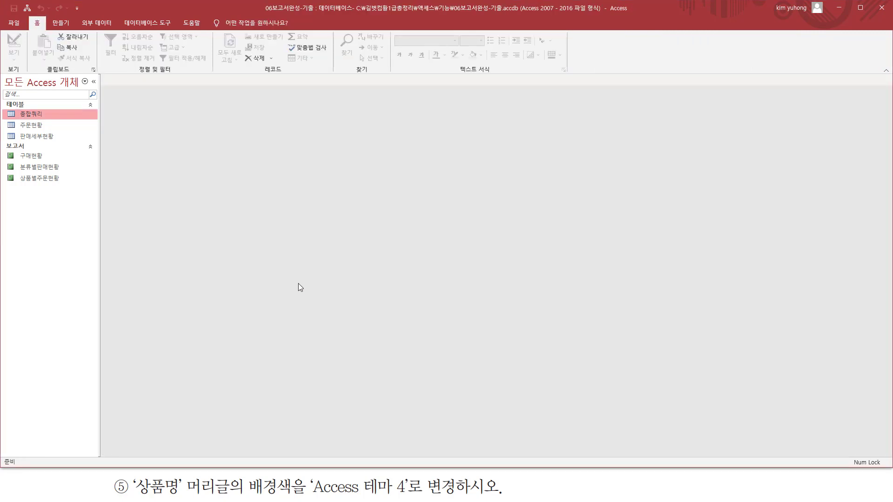